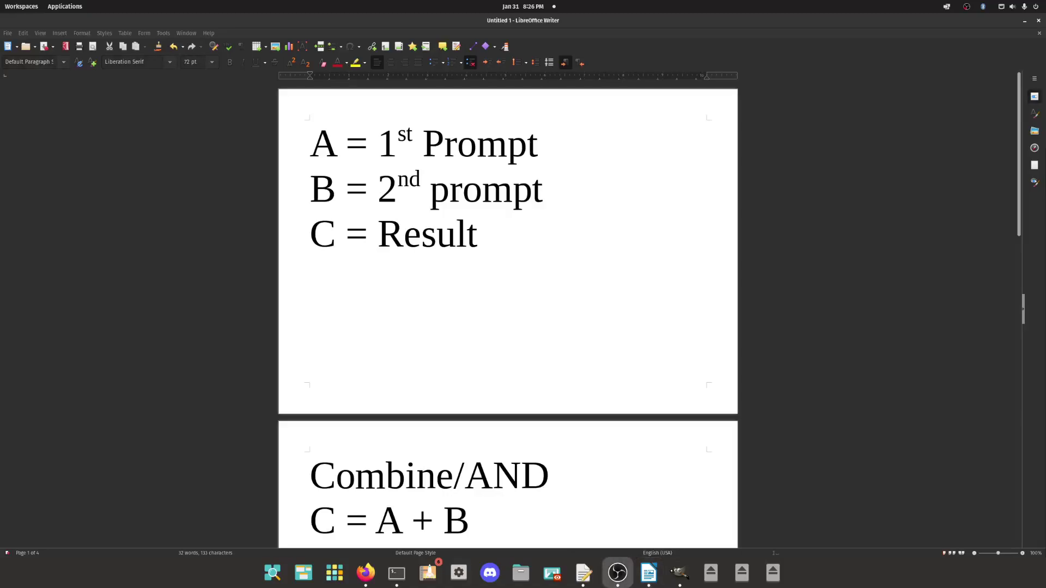
Highlight the definitions "1st Prompt" for A and "2nd prompt" for B on the first page.
left_click_drag(311, 144, 379, 143)
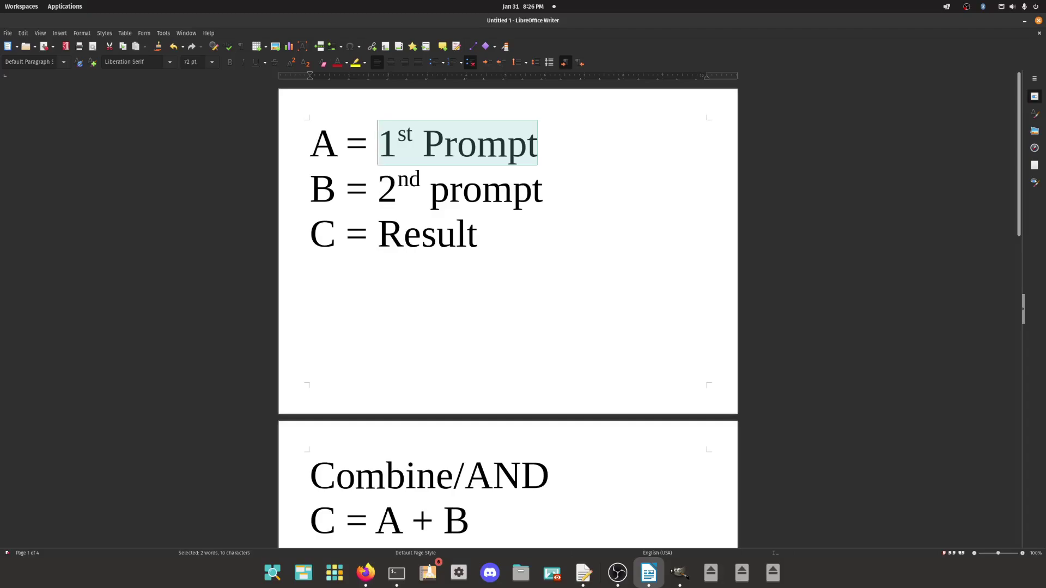
left_click(310, 143)
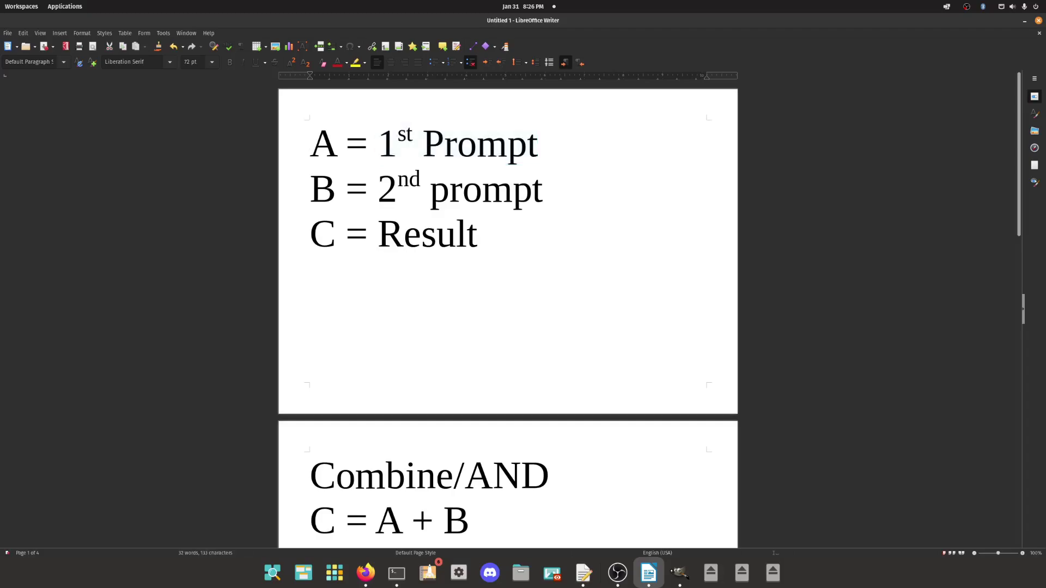
left_click_drag(310, 189, 397, 189)
key("shift+End")
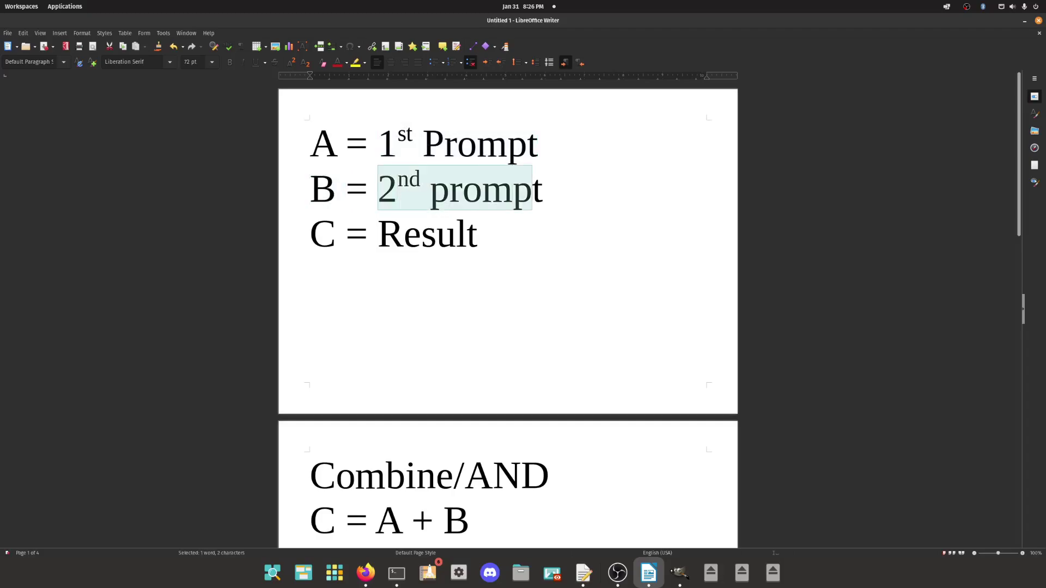
key("End")
key("ctrl+shift+Left")
key("ctrl+shift+Left")
left_click_drag(378, 143, 539, 142)
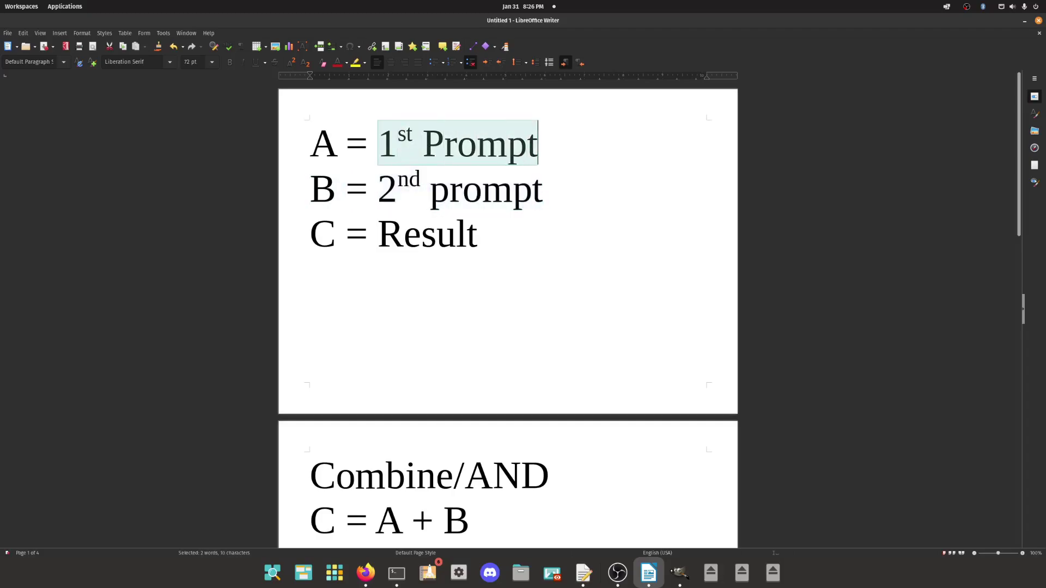
left_click_drag(378, 188, 513, 189)
key("shift+Right")
key("shift+Right")
key("Left")
key("Down")
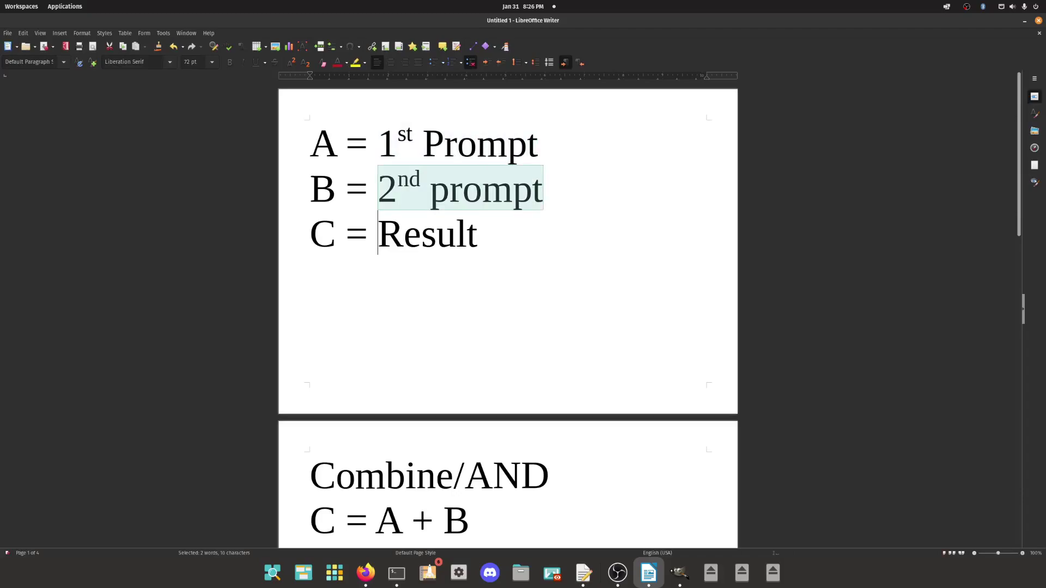
Highlight the word "Result" in the definition of C on the first page.
key("shift+Right")
key("shift+Right")
key("shift+Right")
key("shift+Right")
key("shift+Right")
key("shift+Right")
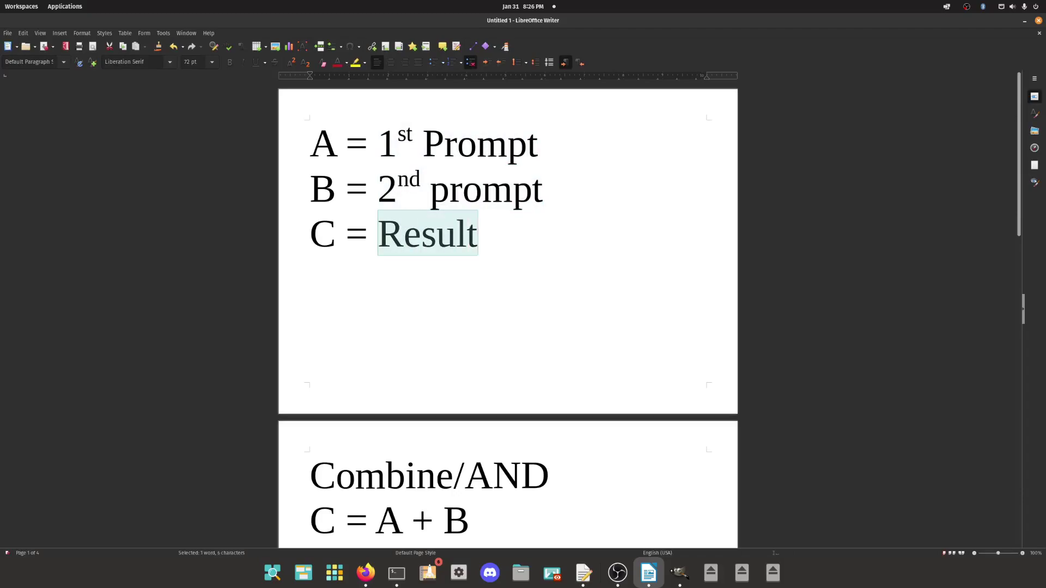
scroll(508, 305, "down", 1)
scroll(507, 306, "down", 2)
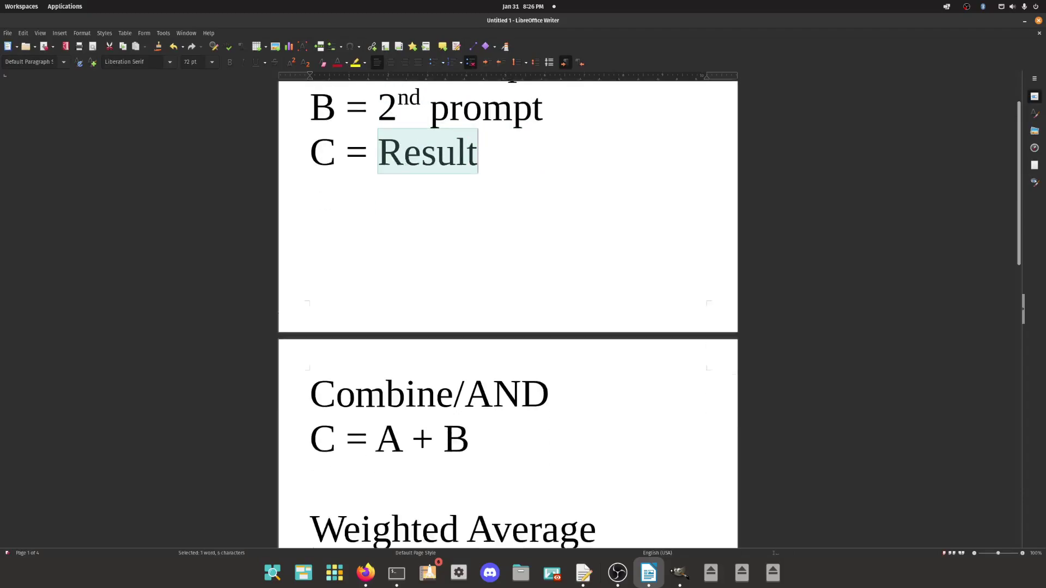
scroll(507, 305, "up", 2)
scroll(507, 305, "up", 1)
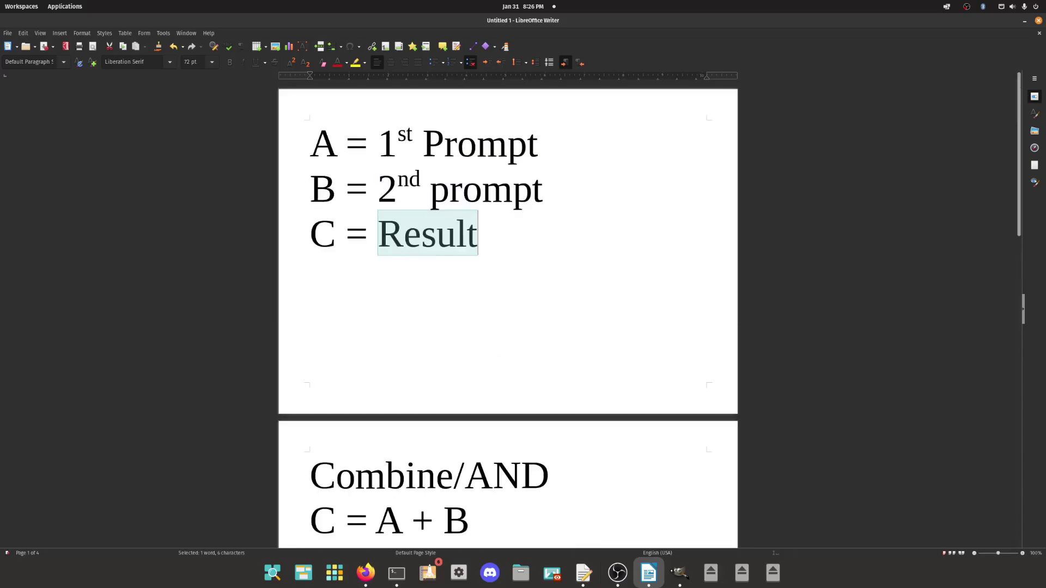
Review the Combine/AND heading against the definitions of A and B, highlighting the letter B on the first page.
scroll(508, 305, "down", 4)
left_click(386, 313)
left_click(492, 313)
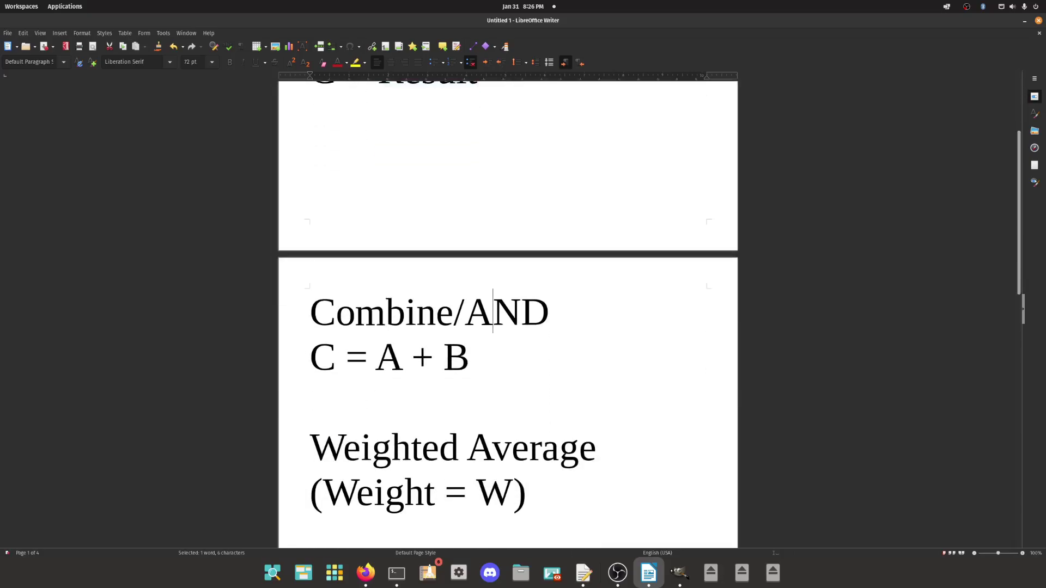
left_click(386, 313)
left_click(492, 312)
scroll(507, 305, "up", 4)
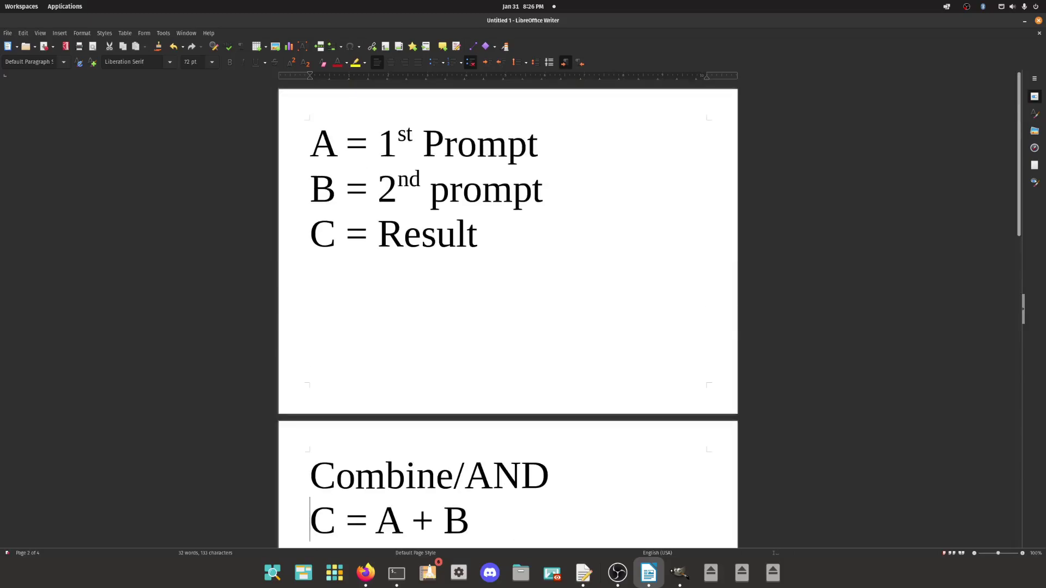
left_click_drag(310, 144, 346, 143)
left_click_drag(311, 190, 336, 190)
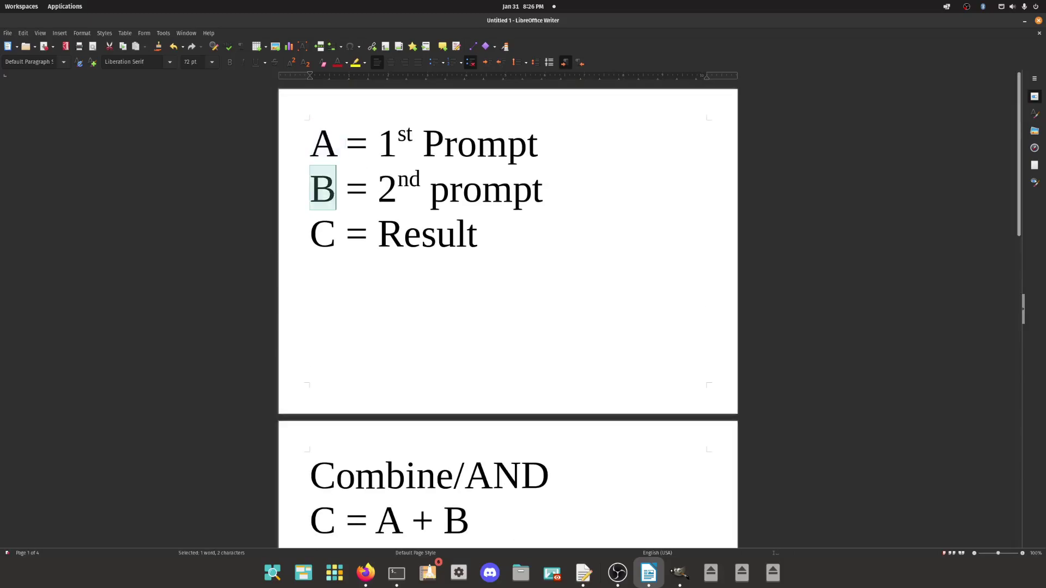
scroll(508, 305, "down", 3)
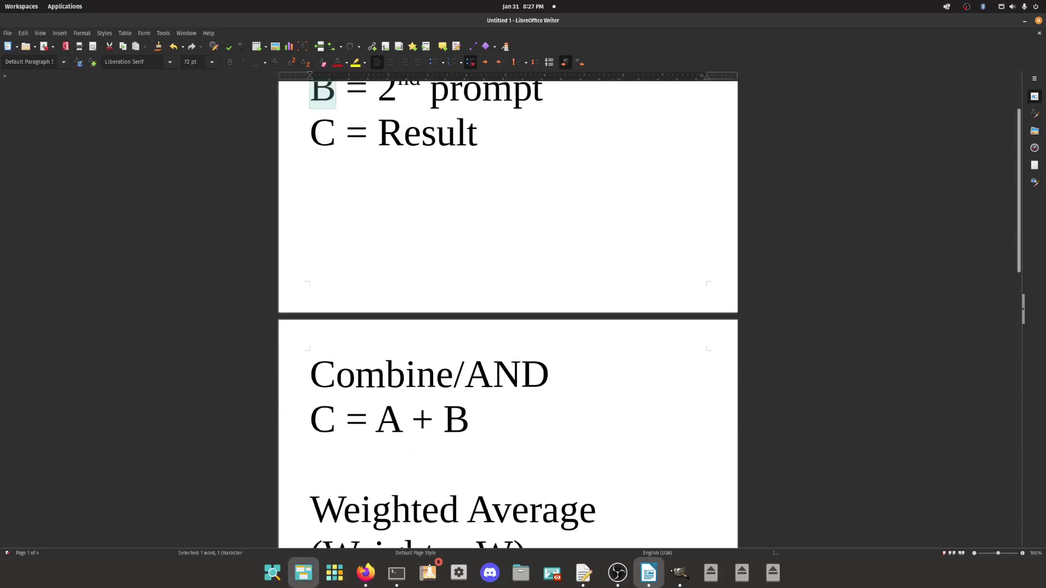
Switch to Firefox and examine the conditioning function's "Combine" branch in nodes_core.py.
left_click(366, 572)
scroll(491, 322, "up", 5)
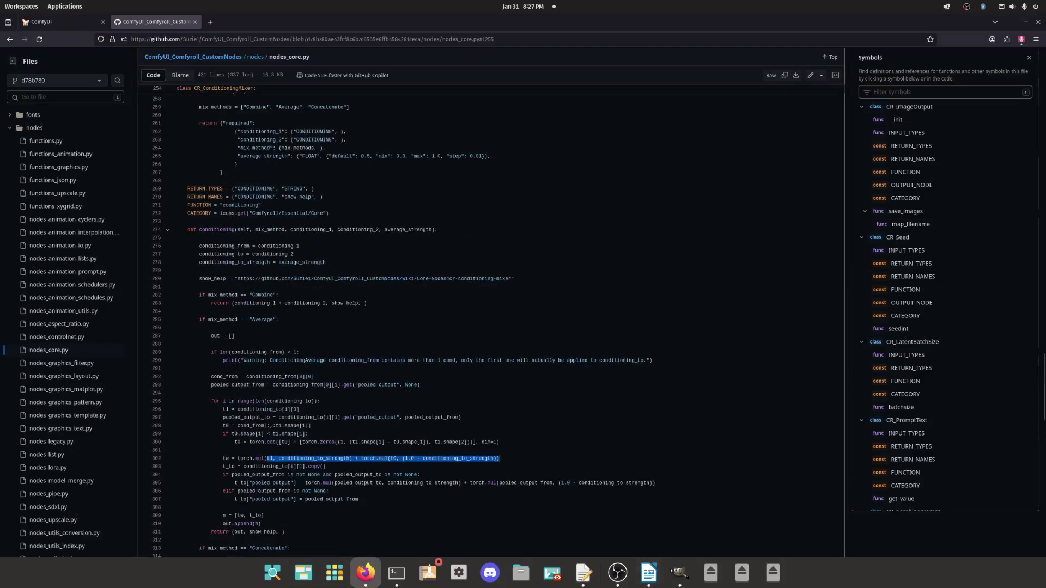
double_click(217, 229)
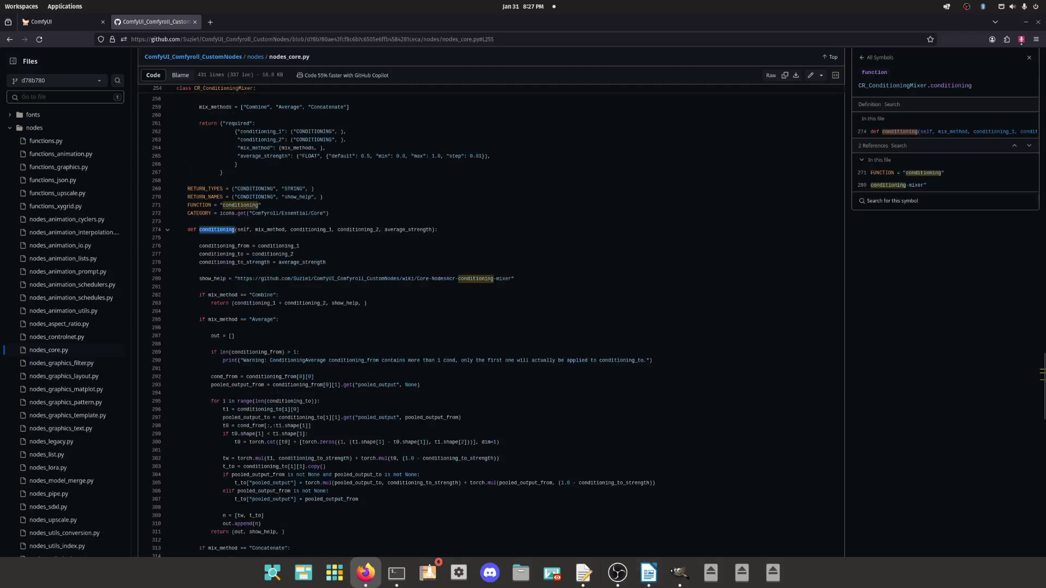
left_click_drag(206, 296, 326, 304)
left_click(254, 296)
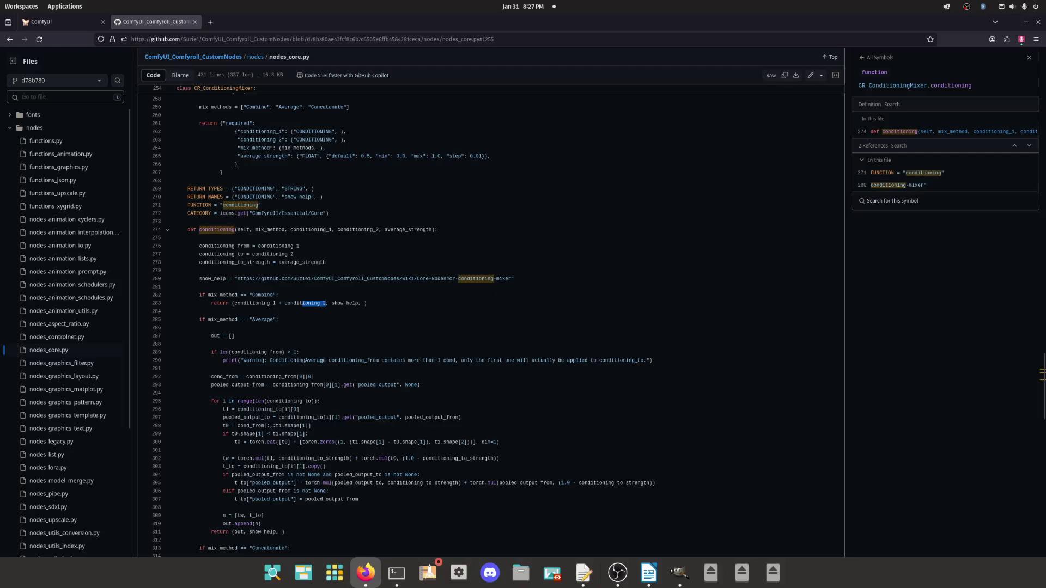
Switch back to LibreOffice Writer and review the Combine/AND formula C = A + B and its heading.
left_click(648, 573)
scroll(508, 326, "down", 1)
left_click_drag(336, 380, 376, 381)
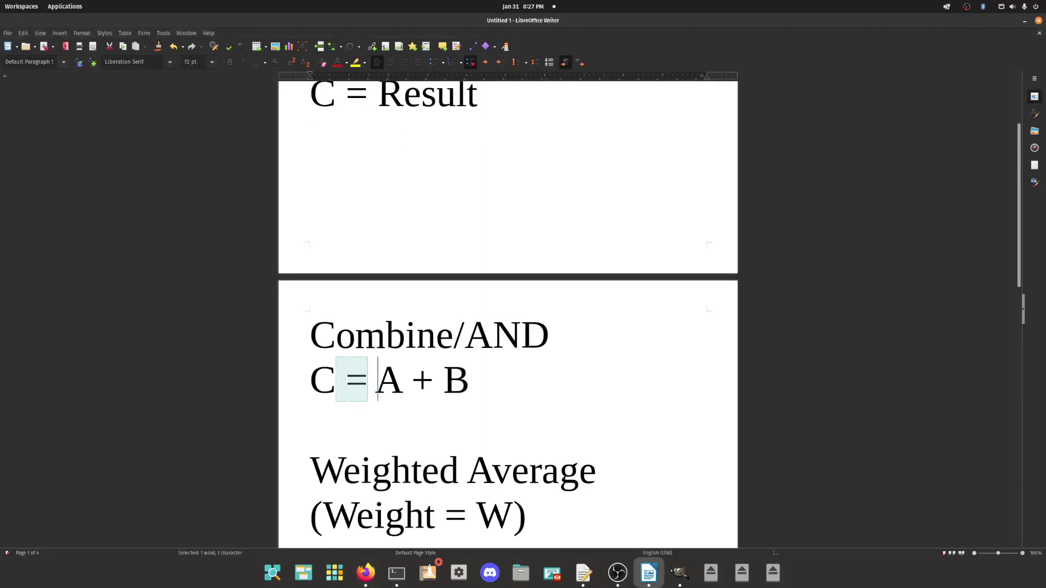
key("End")
scroll(375, 348, "down", 3)
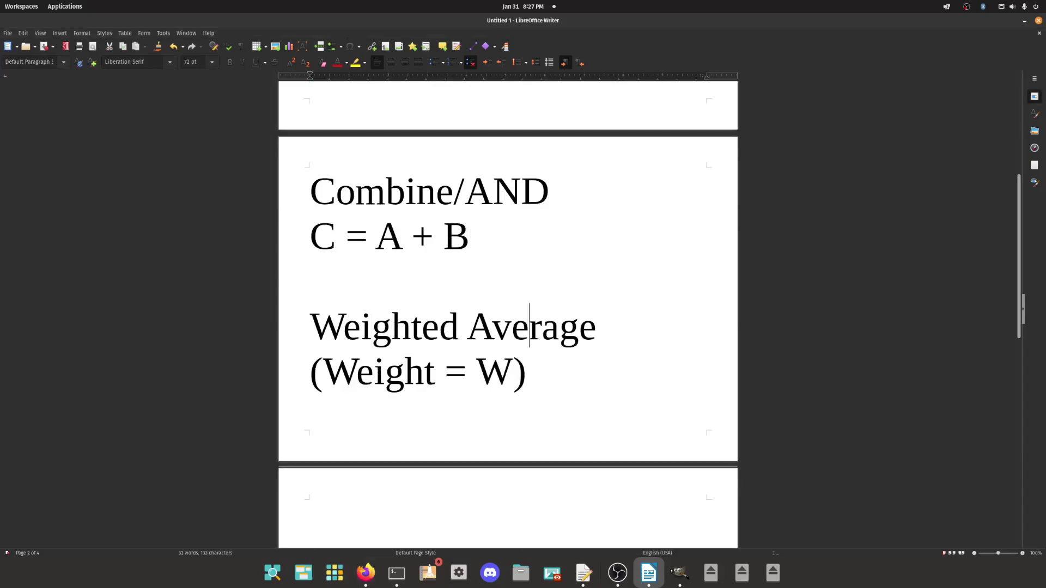
left_click(386, 192)
left_click(550, 192)
Examine the Weighted Average section and highlight the W*A term in its formula.
scroll(550, 218, "down", 2)
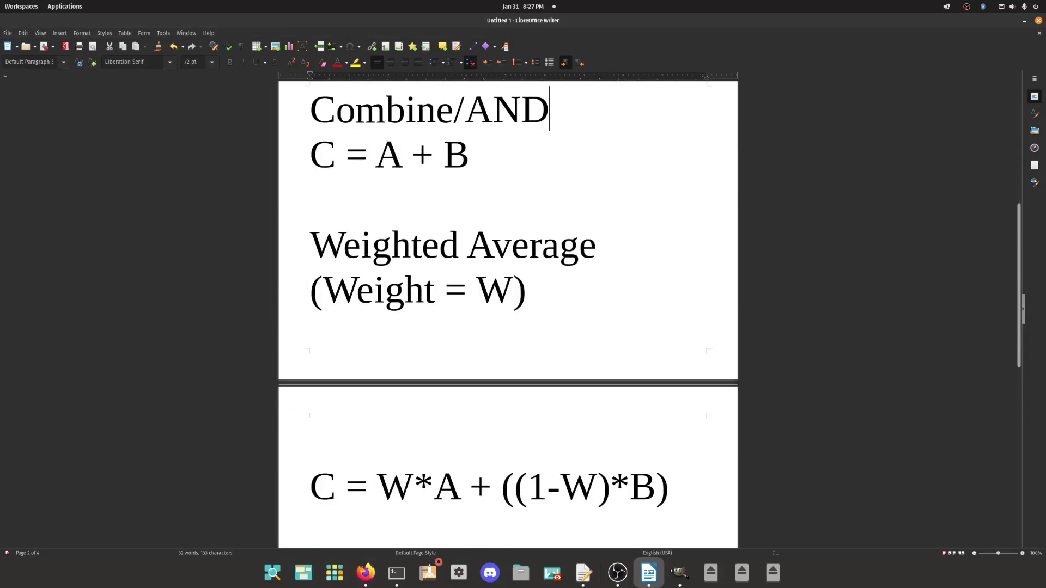
scroll(508, 315, "down", 2)
double_click(396, 405)
left_click(360, 208)
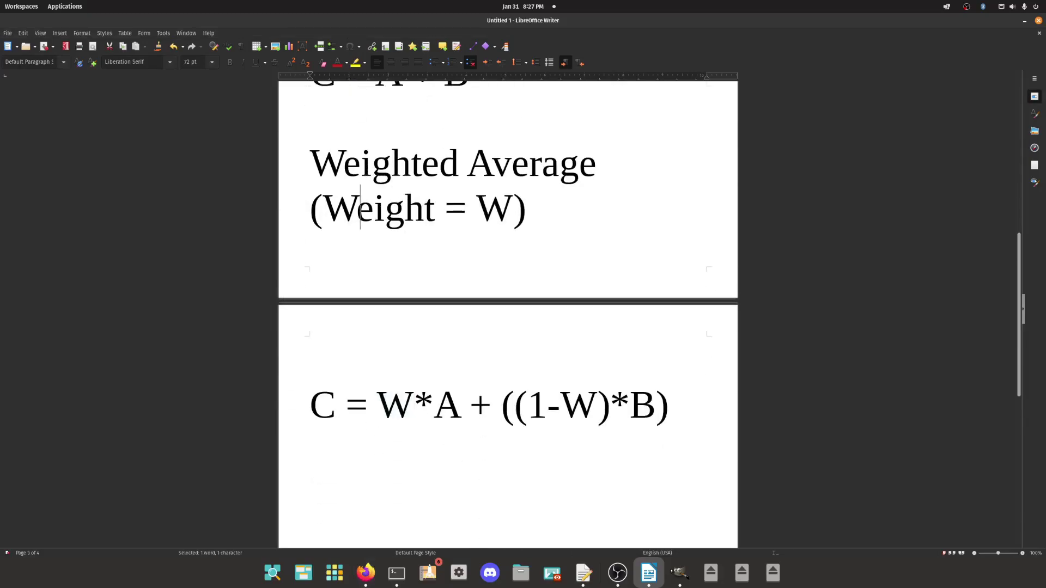
left_click(476, 208)
left_click_drag(378, 404, 462, 404)
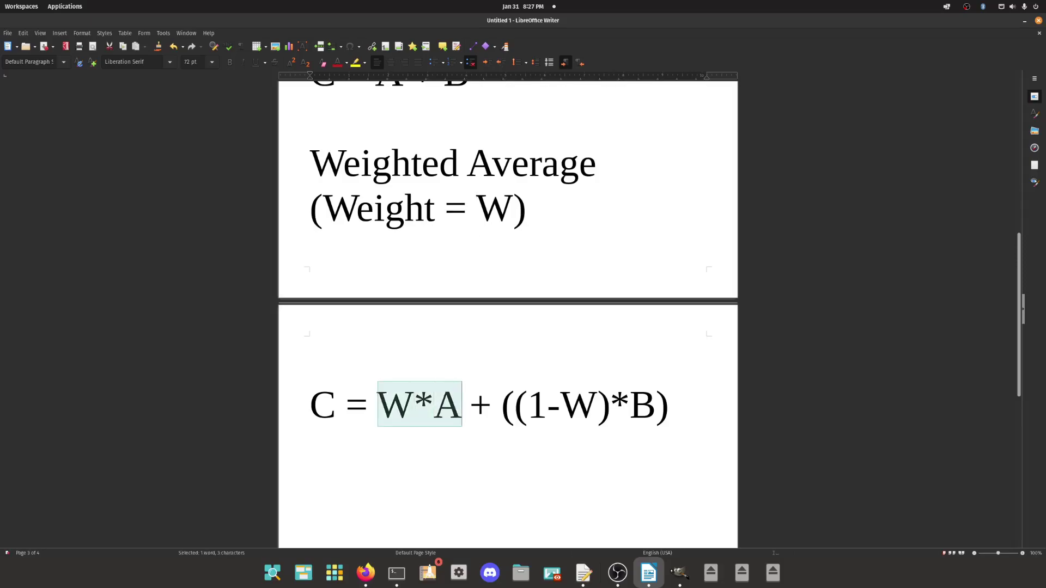
Compare the Combine formula with the weighted average formula, highlighting B and then W*A + ((1-W)*B).
scroll(507, 313, "up", 5)
left_click_drag(378, 213, 470, 213)
left_click(378, 213)
left_click_drag(378, 213, 470, 213)
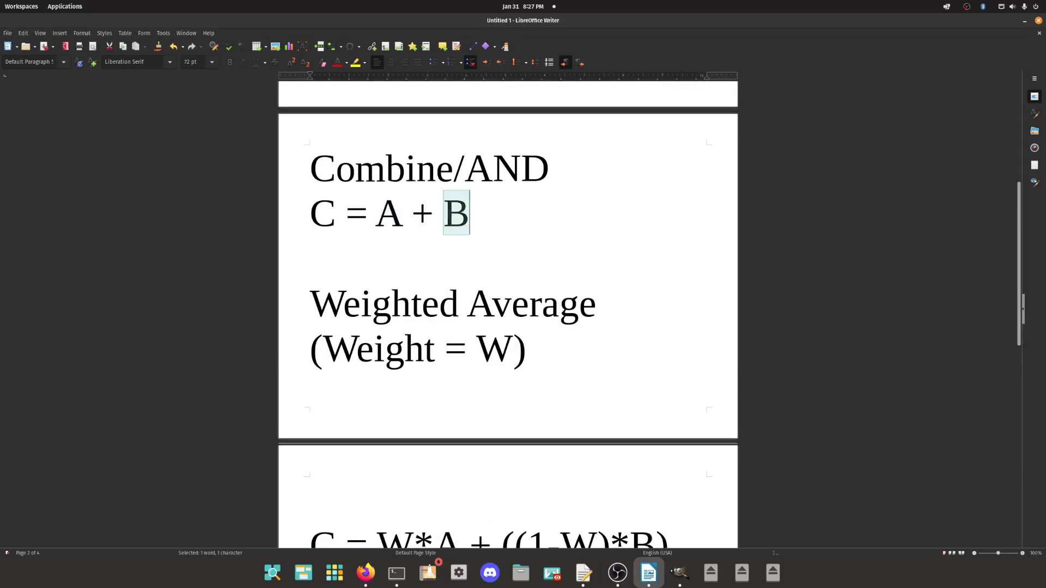
scroll(508, 313, "down", 9)
scroll(507, 313, "up", 1)
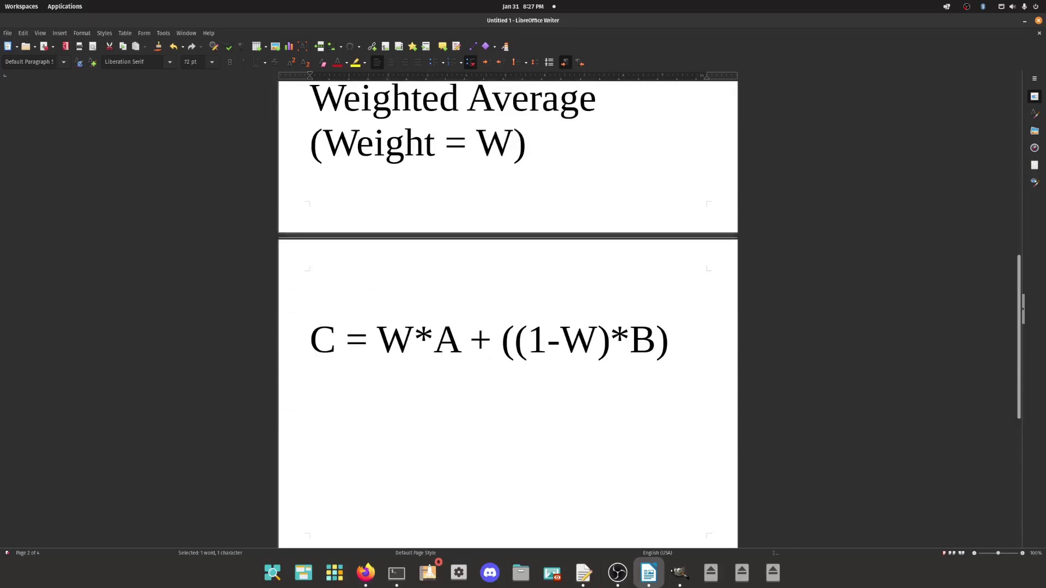
left_click_drag(378, 339, 669, 339)
scroll(669, 339, "up", 4)
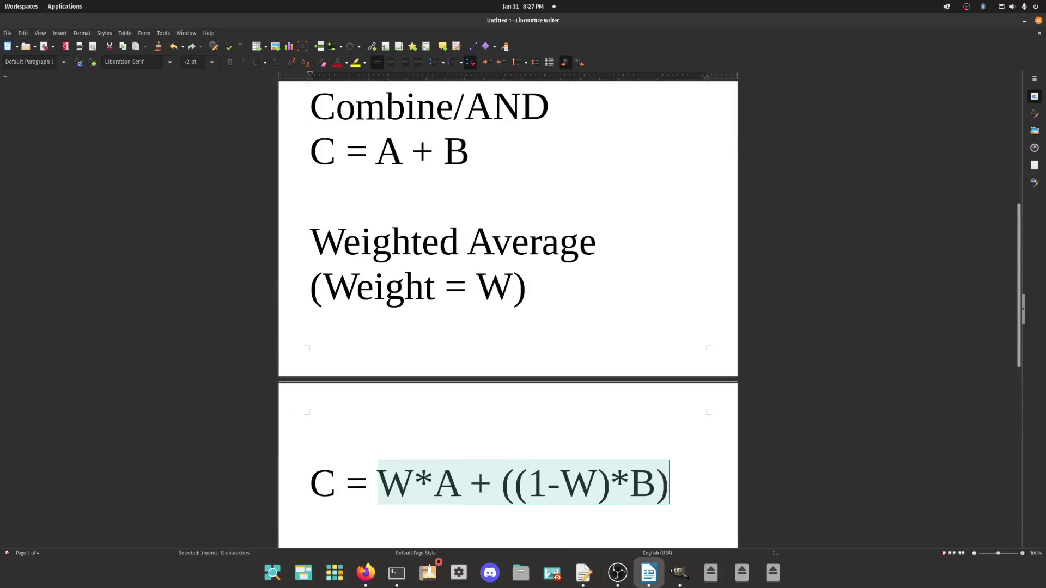
Revisit the Combine heading, the weight definition and the plus sign in the weighted average formula.
scroll(577, 392, "down", 2)
left_click(490, 425)
scroll(491, 414, "up", 4)
double_click(392, 208)
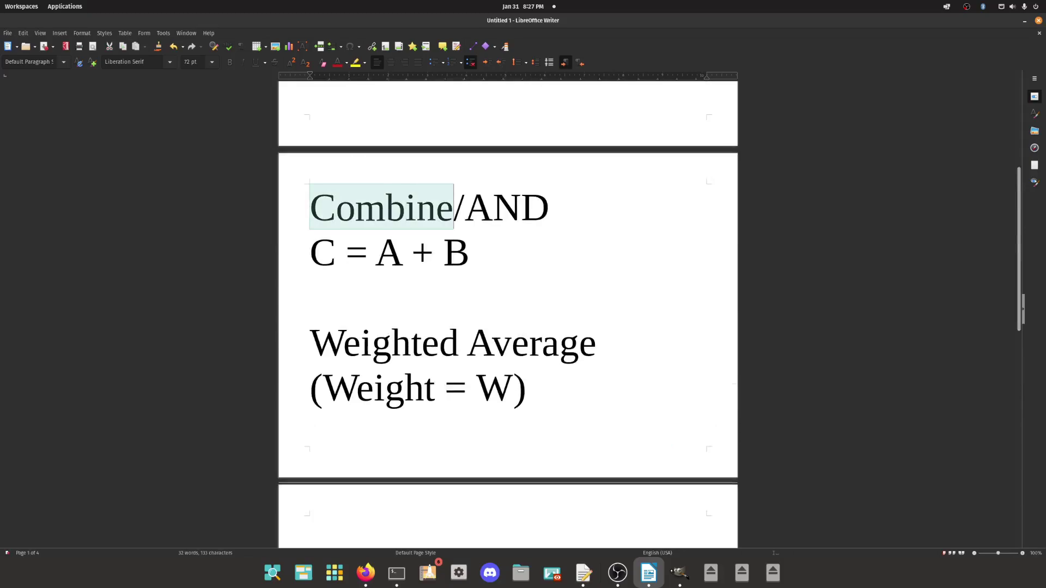
scroll(401, 245, "down", 3)
left_click(405, 290)
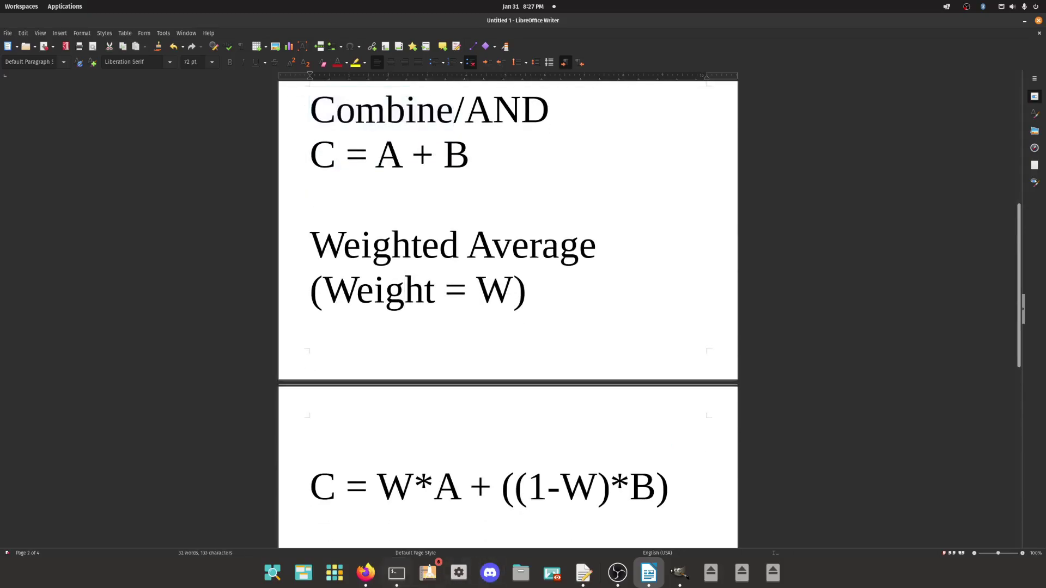
scroll(491, 443, "down", 1)
left_click(491, 443)
Switch to Firefox and examine the mix_method "Average" branch, looking up the pooled_output_from symbol.
left_click(366, 572)
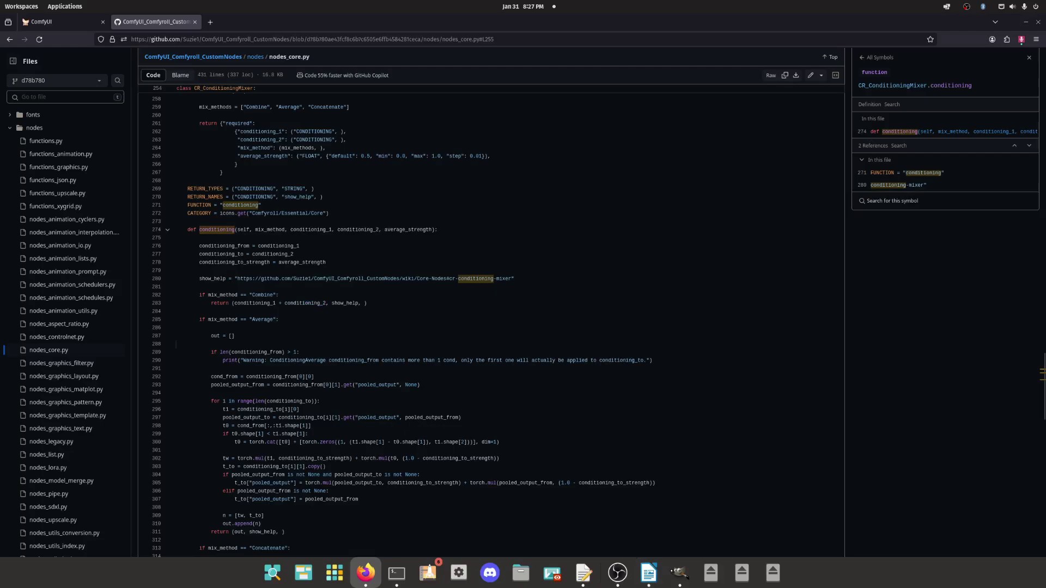
scroll(490, 322, "down", 3)
left_click(222, 226)
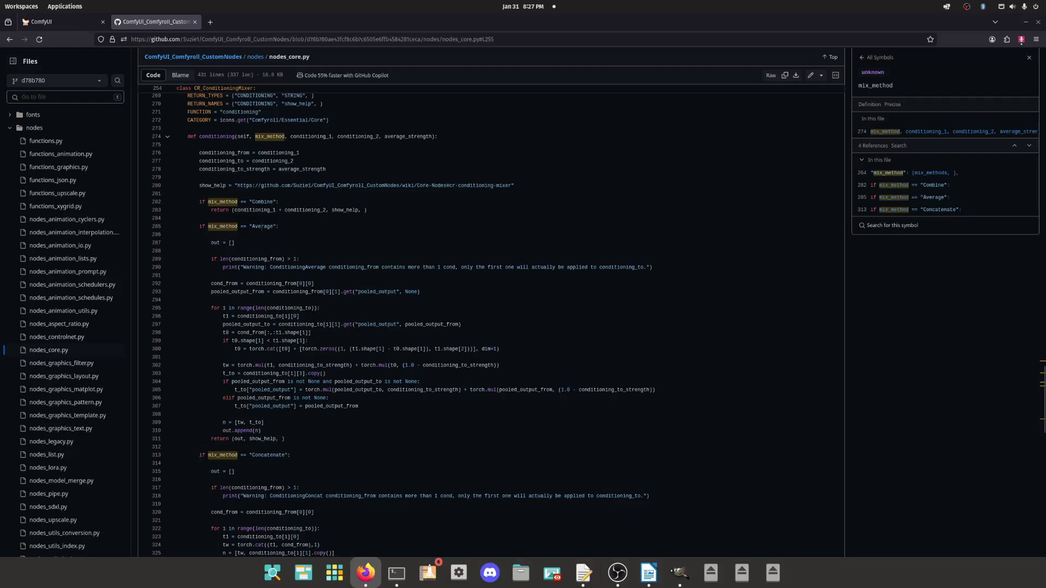
left_click_drag(245, 382, 329, 382)
left_click_drag(249, 390, 409, 390)
left_click(517, 390)
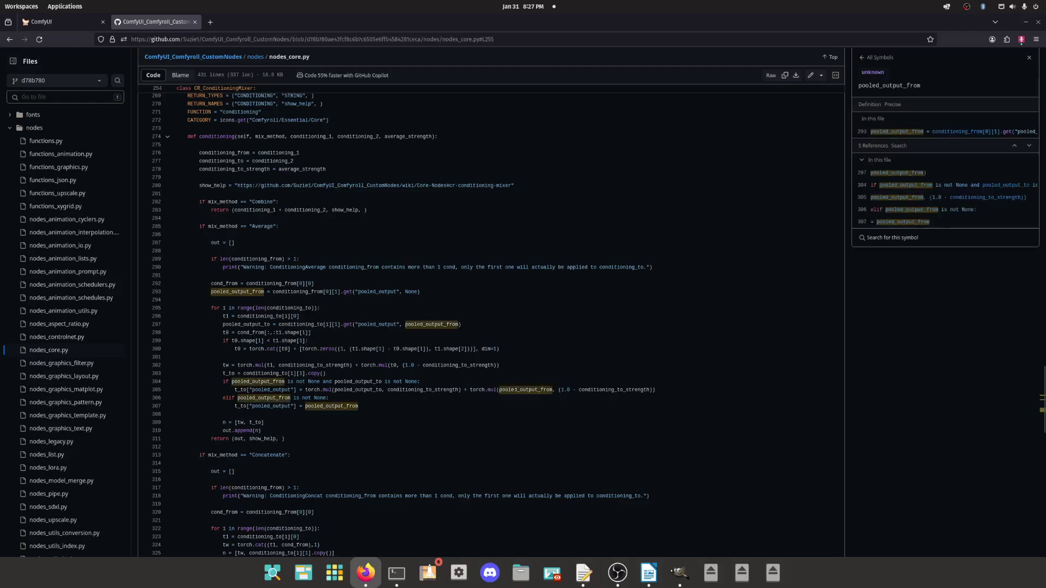
Examine the torch.zeros padding and the torch.mul weighting line, looking up the conditioning_to_strength symbol.
left_click_drag(314, 349, 482, 349)
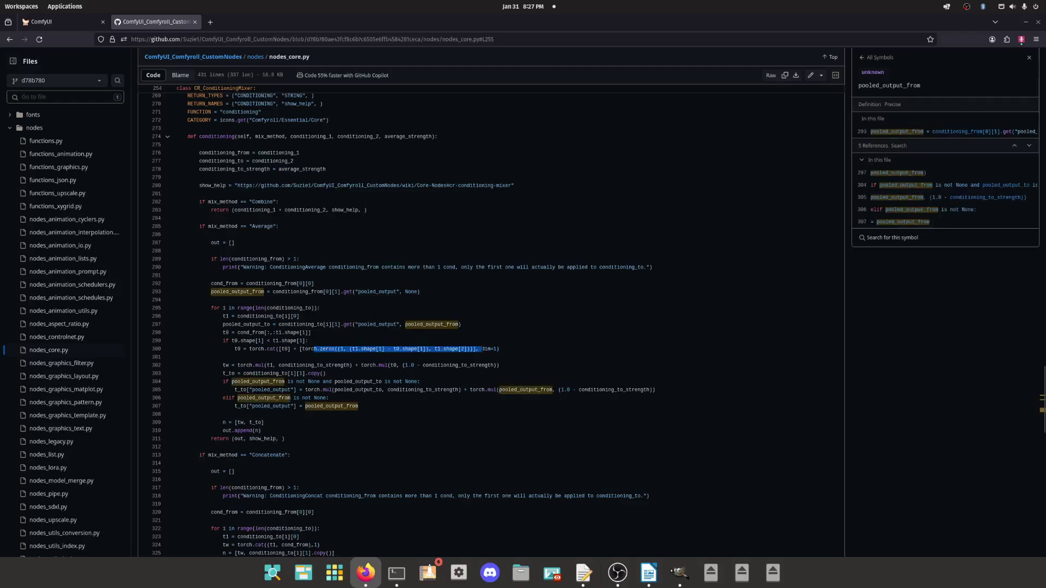
left_click_drag(387, 366, 396, 366)
left_click_drag(223, 365, 299, 365)
left_click(304, 365)
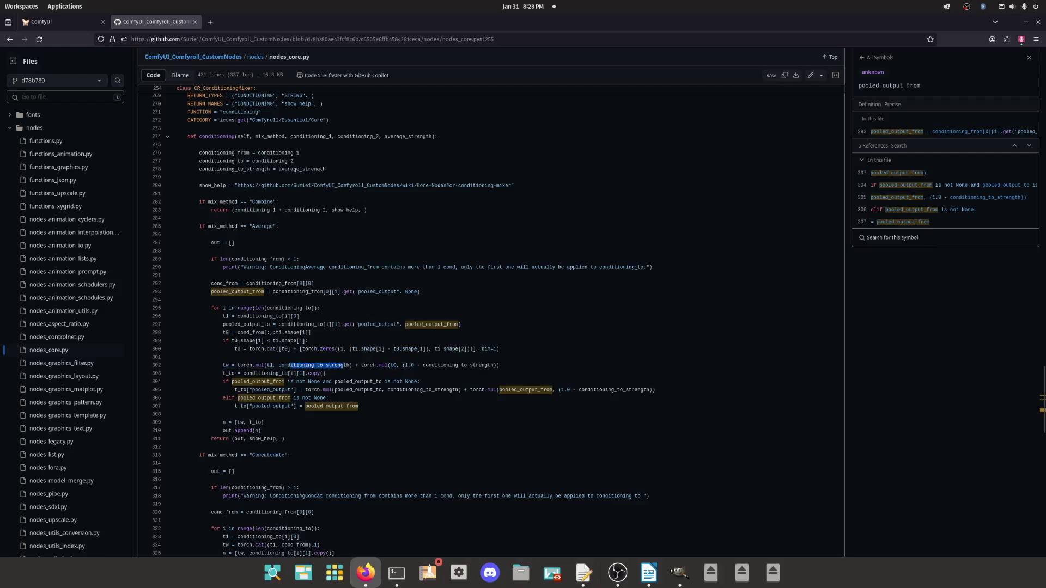
left_click_drag(408, 366, 480, 366)
left_click(485, 365)
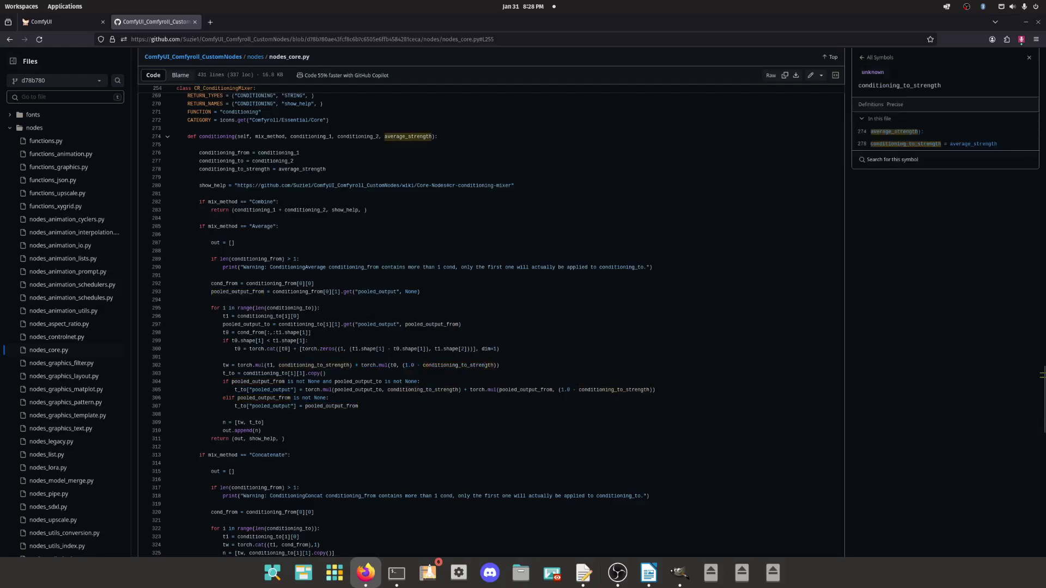
left_click_drag(231, 366, 320, 366)
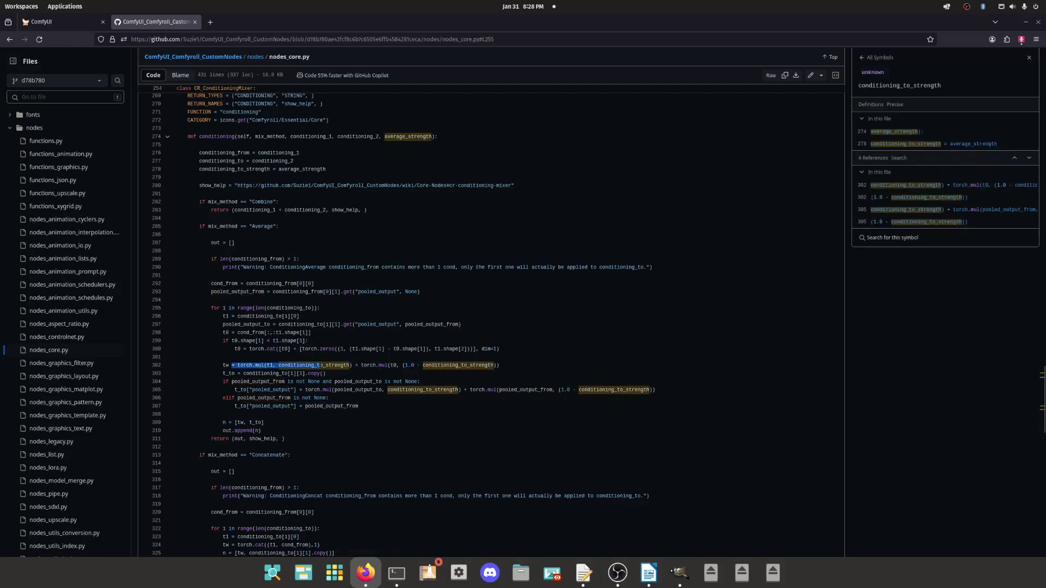
Switch back to LibreOffice Writer and highlight the full weighted average formula, then the words Concatenate and BREAK in the last heading.
left_click(648, 572)
left_click_drag(309, 444, 669, 444)
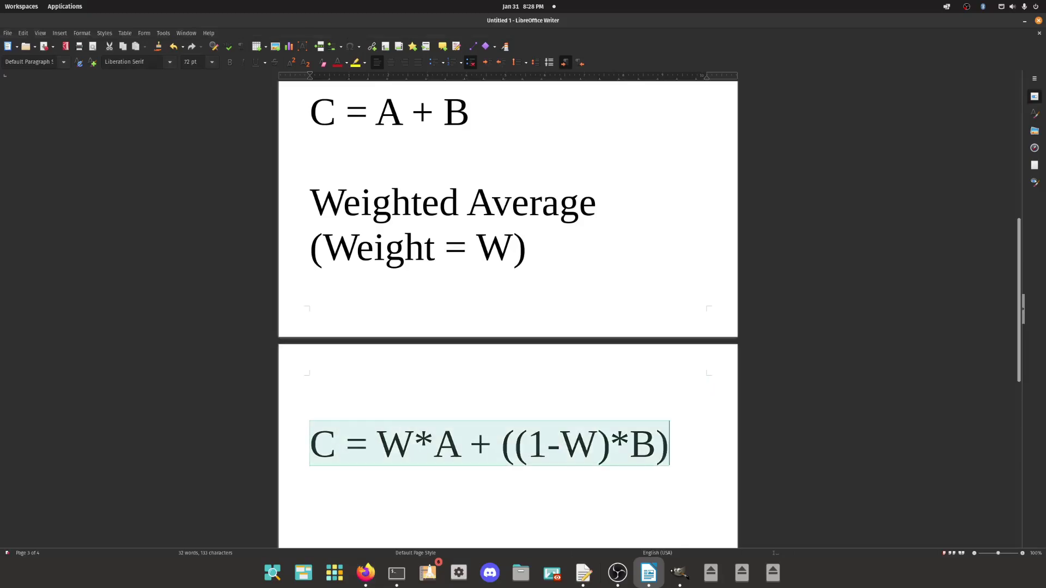
scroll(508, 314, "down", 5)
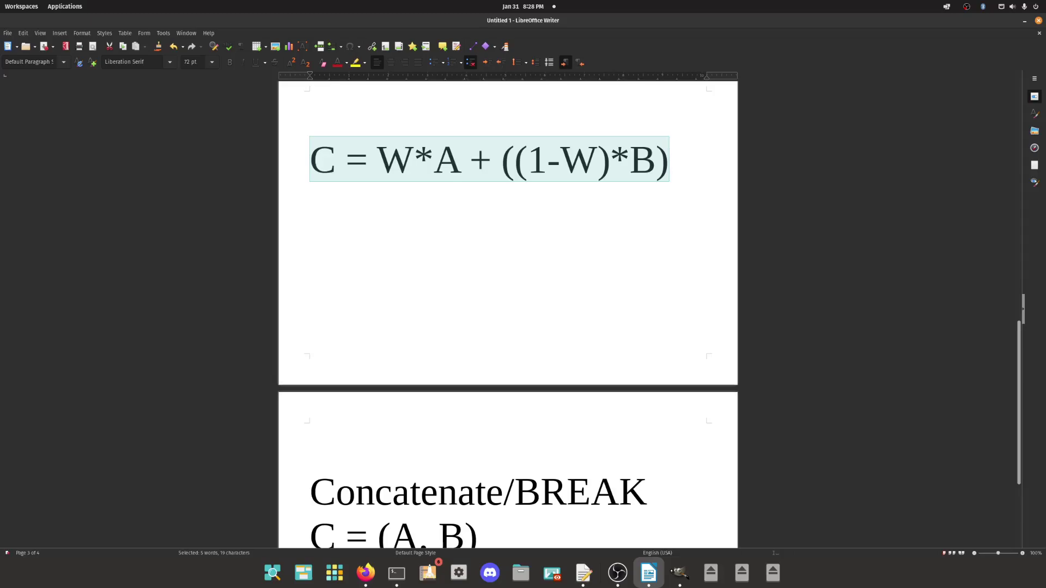
scroll(507, 314, "down", 4)
double_click(406, 410)
double_click(581, 410)
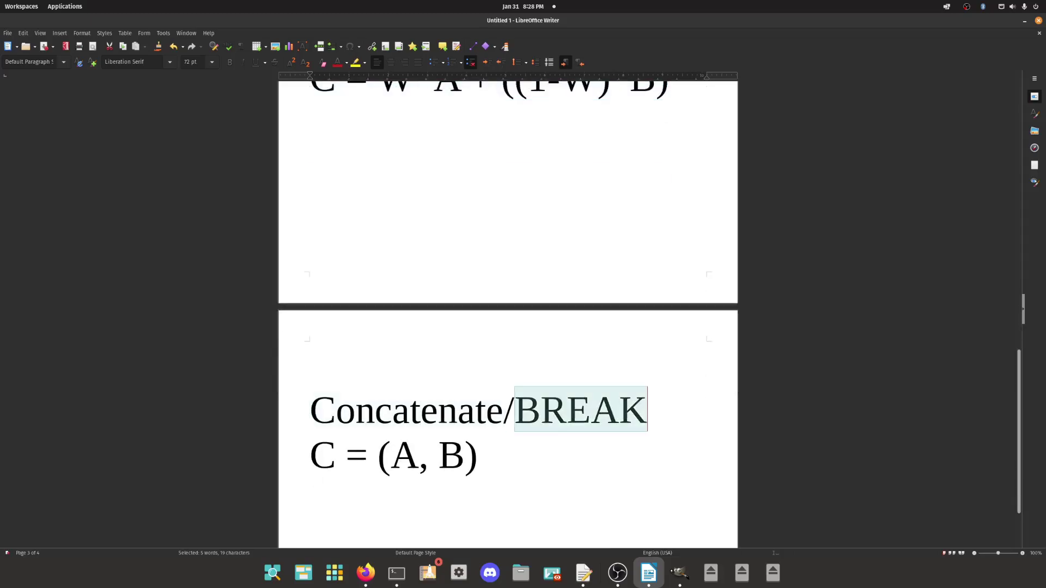
Add the line "torch.cat" beneath the C = (A, B) formula, leaving a blank line between them.
scroll(508, 314, "down", 2)
left_click(314, 374)
left_click(396, 374)
left_click(442, 375)
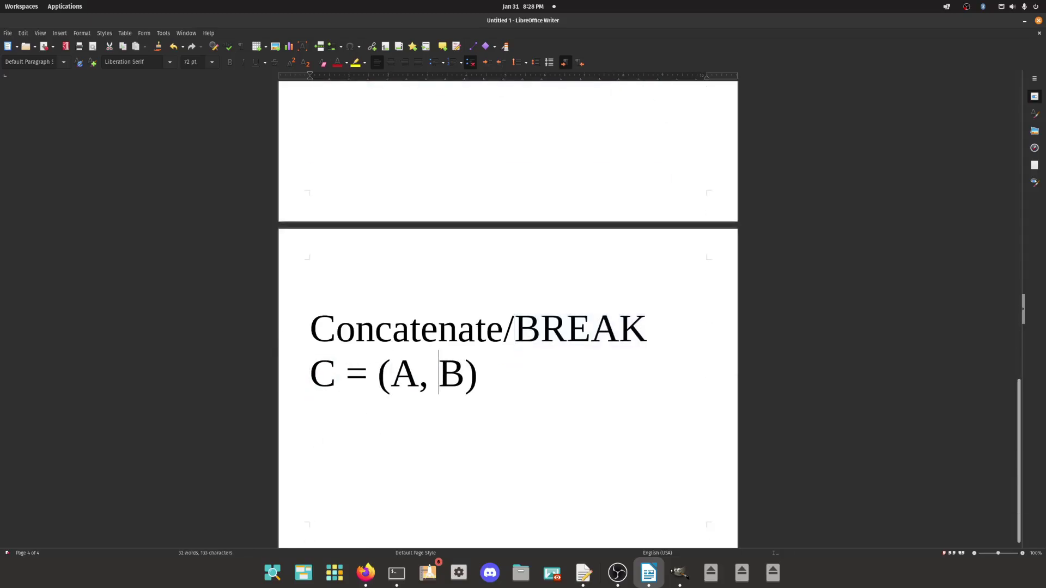
key("Right")
key("Right")
key("Return")
type("torch.cat")
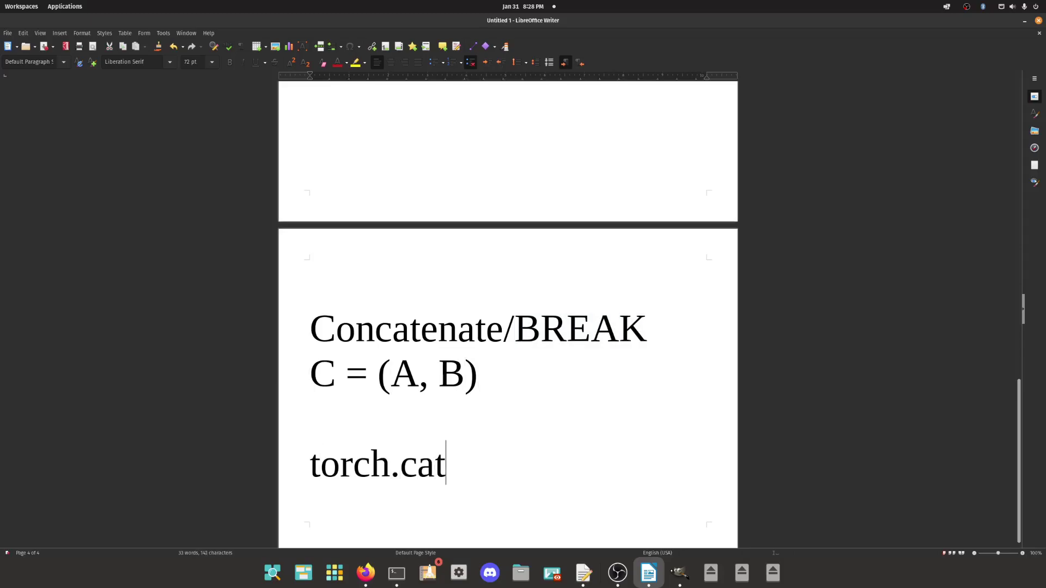
Highlight the C of the concatenate formula, then the expression W*A + ((1-W)*B) in the weighted average formula for comparison.
left_click_drag(311, 374, 344, 374)
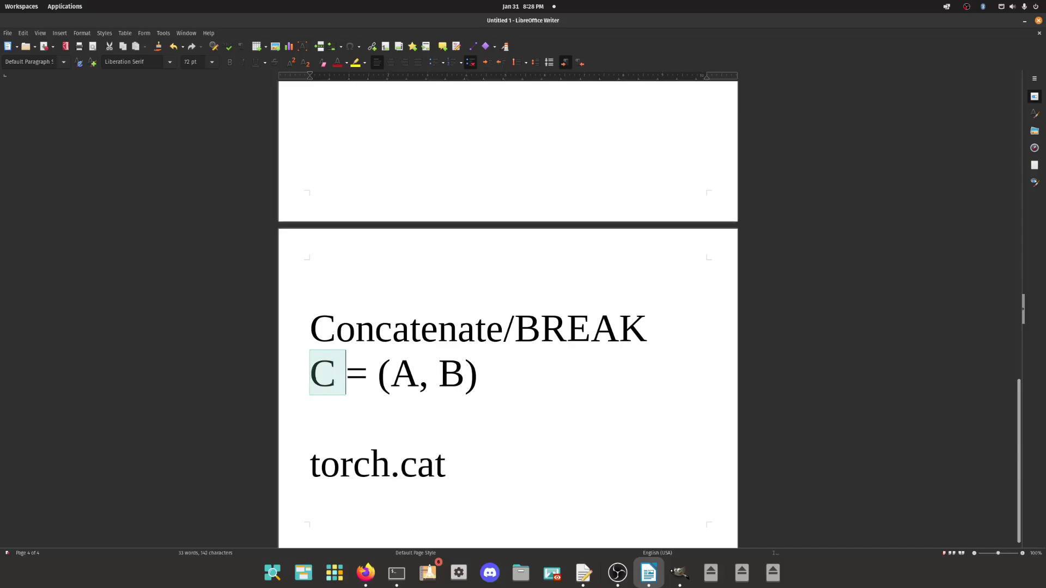
scroll(344, 374, "up", 1)
scroll(344, 374, "up", 6)
scroll(344, 374, "down", 5)
left_click(338, 427)
scroll(339, 428, "up", 16)
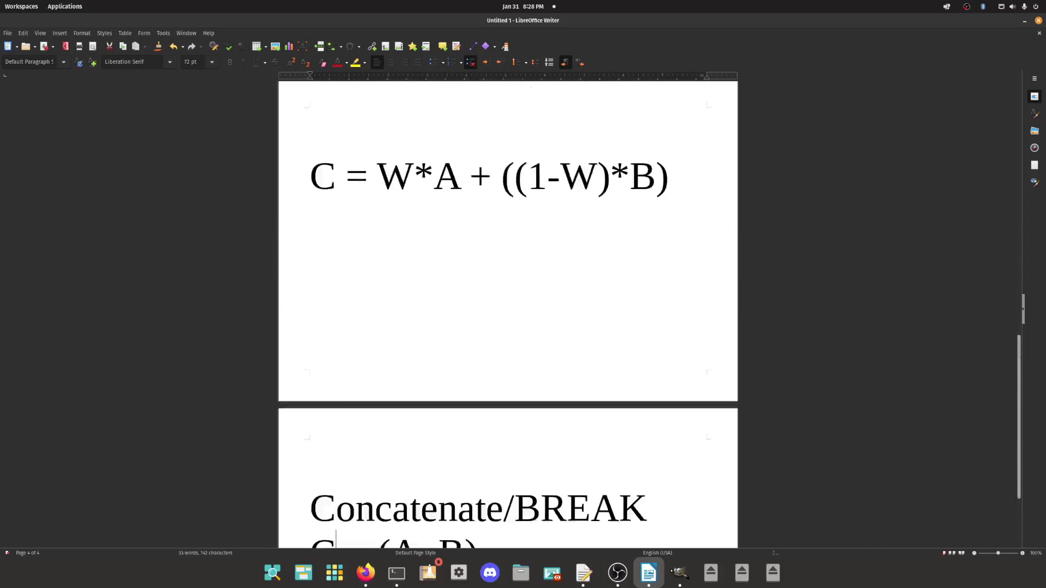
left_click_drag(377, 381, 669, 381)
scroll(669, 381, "up", 3)
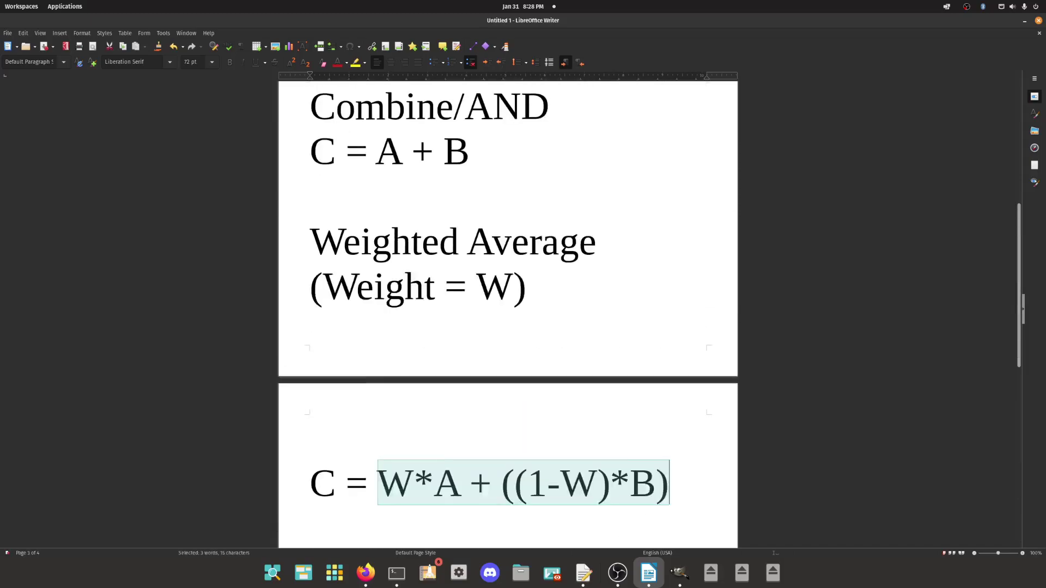
Return to the concatenate formula and highlight its terms A and B alternately.
scroll(669, 381, "down", 8)
scroll(508, 315, "down", 6)
left_click_drag(368, 360, 418, 361)
left_click(479, 360)
double_click(448, 361)
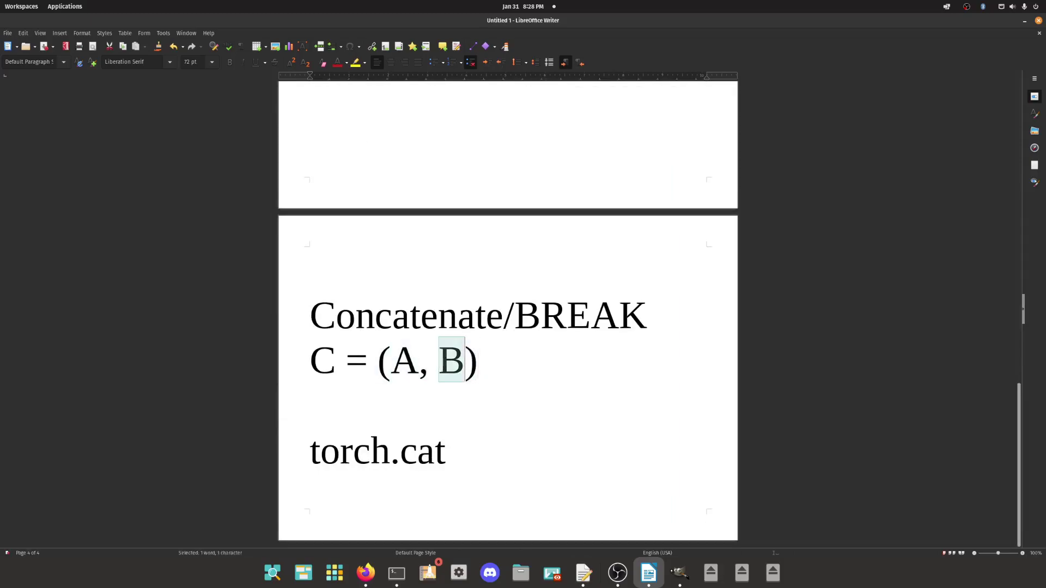
left_click(395, 360)
double_click(448, 361)
double_click(409, 360)
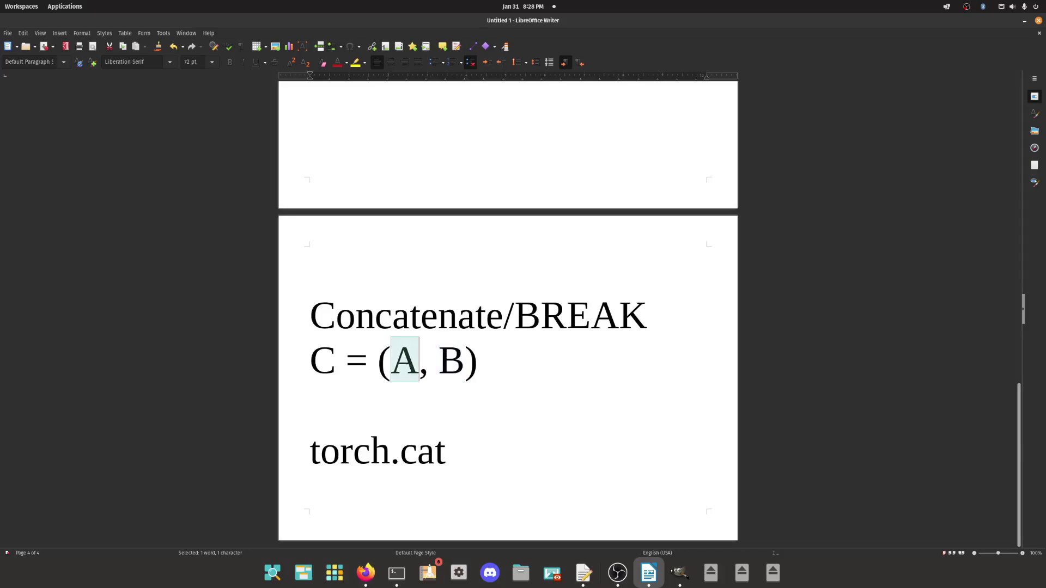
double_click(450, 361)
double_click(401, 360)
double_click(448, 361)
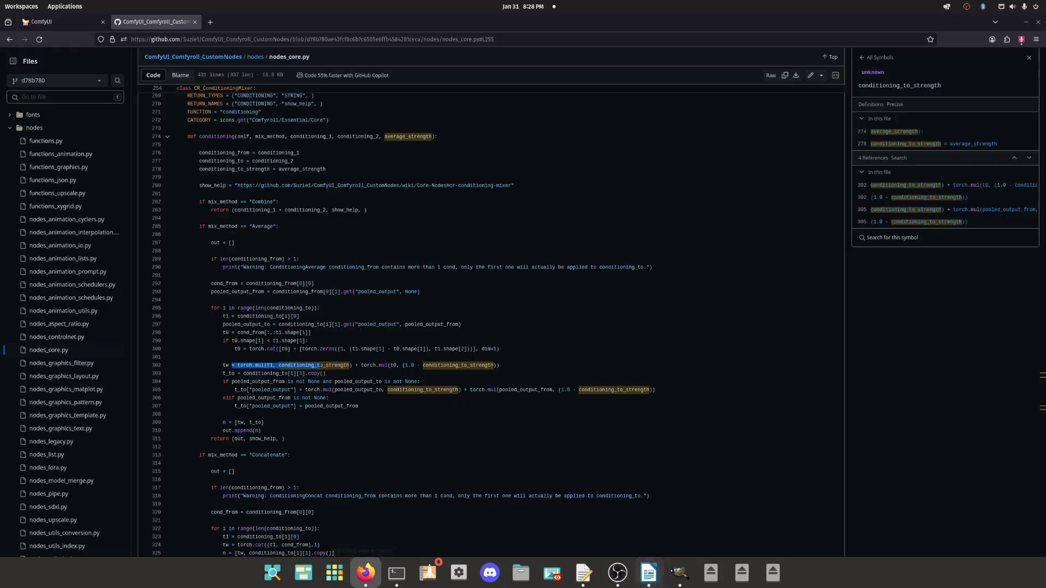
Switch to Firefox, close the nodes_core.py source page and show the whole ComfyUI workflow.
left_click(366, 572)
key("ctrl+w")
scroll(514, 408, "down", 7)
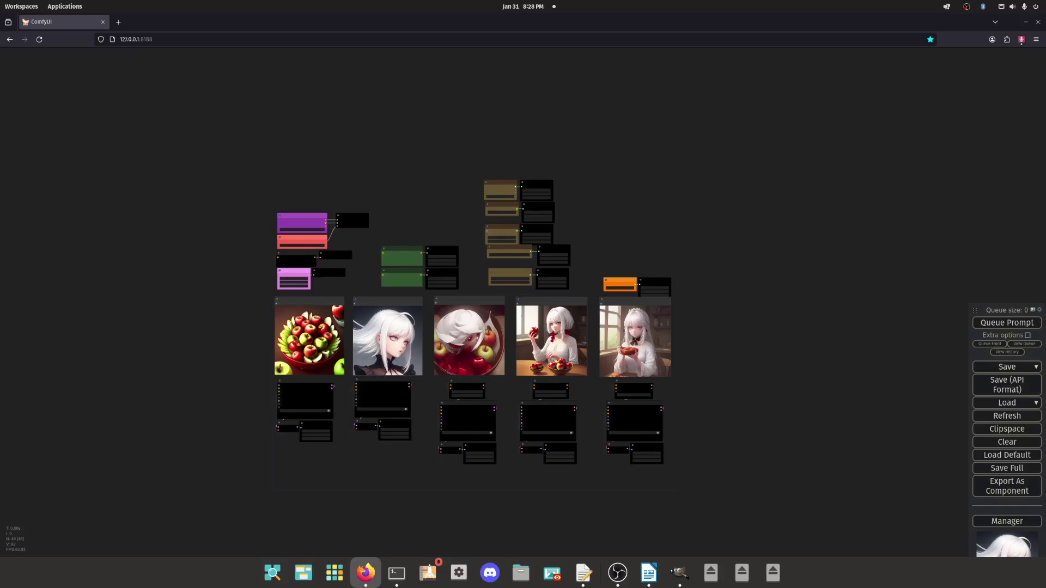
Examine the 1st and 2nd Text Prompt nodes together with the First and Second Prompt Image previews.
scroll(355, 271, "up", 15)
left_click(529, 179)
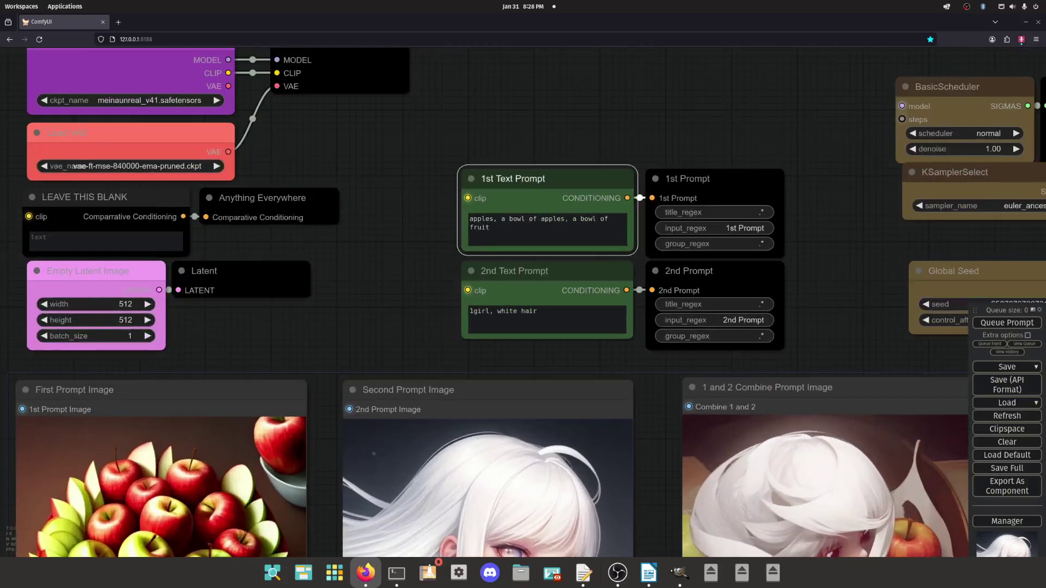
left_click(532, 271)
left_click_drag(534, 357, 669, 119)
scroll(278, 330, "up", 2)
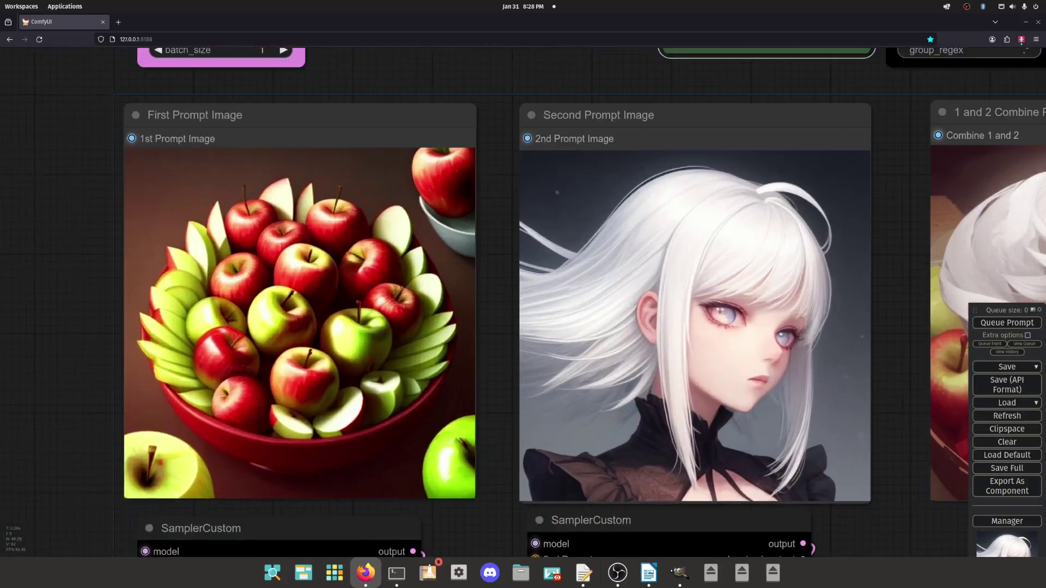
left_click(643, 327)
scroll(127, 359, "down", 4)
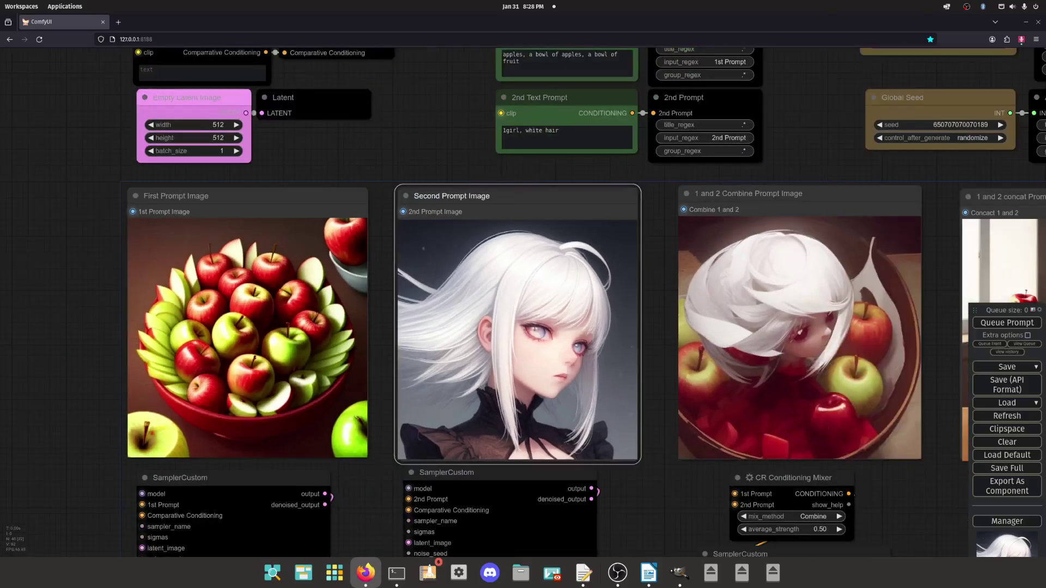
Compare the Combine, concat and Weighted Average result images, selecting each preview node in turn.
left_click_drag(122, 480, 123, 119)
left_click_drag(919, 245, 399, 465)
scroll(523, 308, "down", 3)
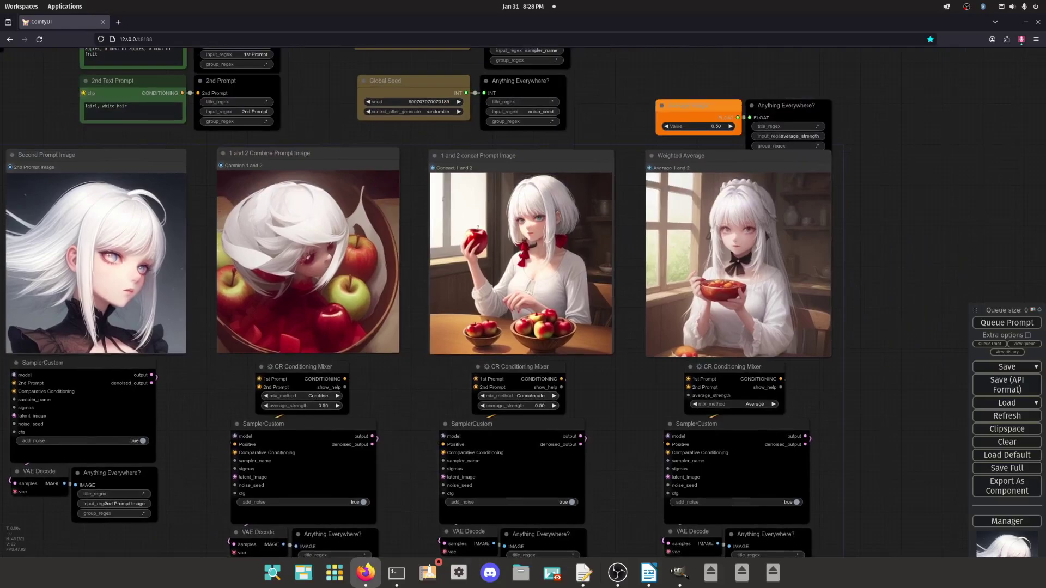
left_click(309, 251)
left_click(522, 252)
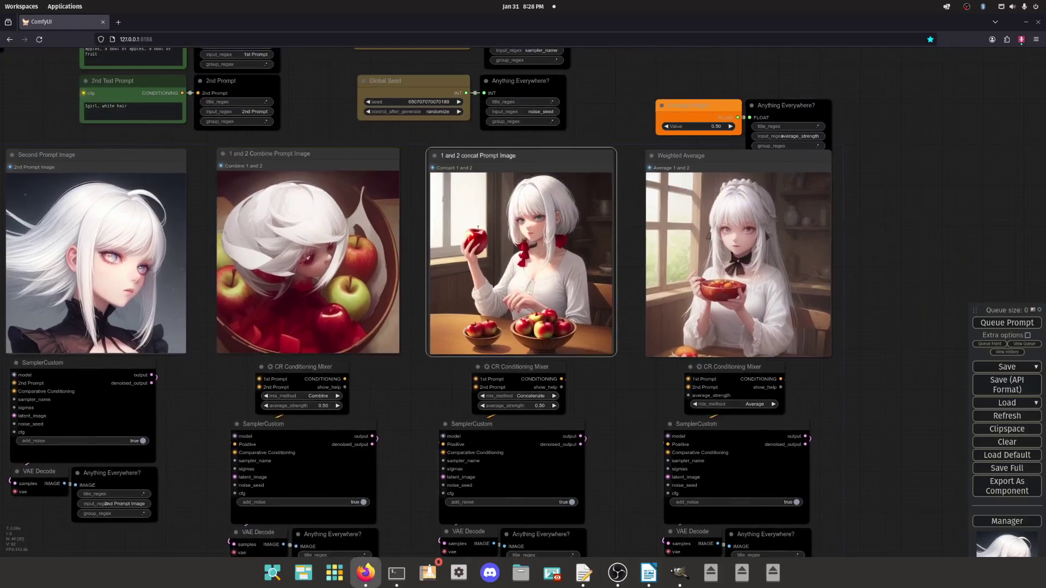
left_click(738, 254)
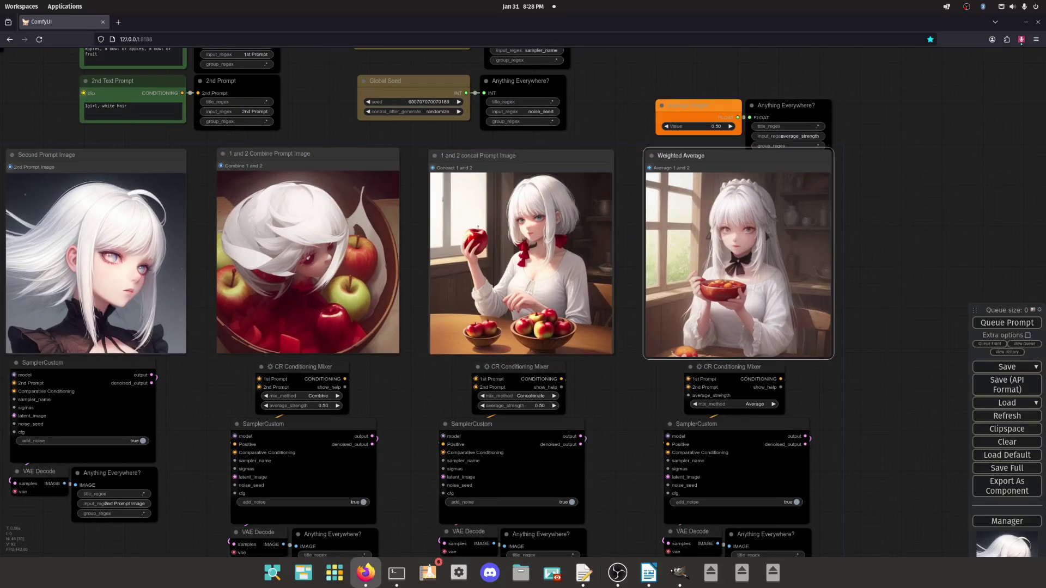
left_click_drag(629, 267, 758, 283)
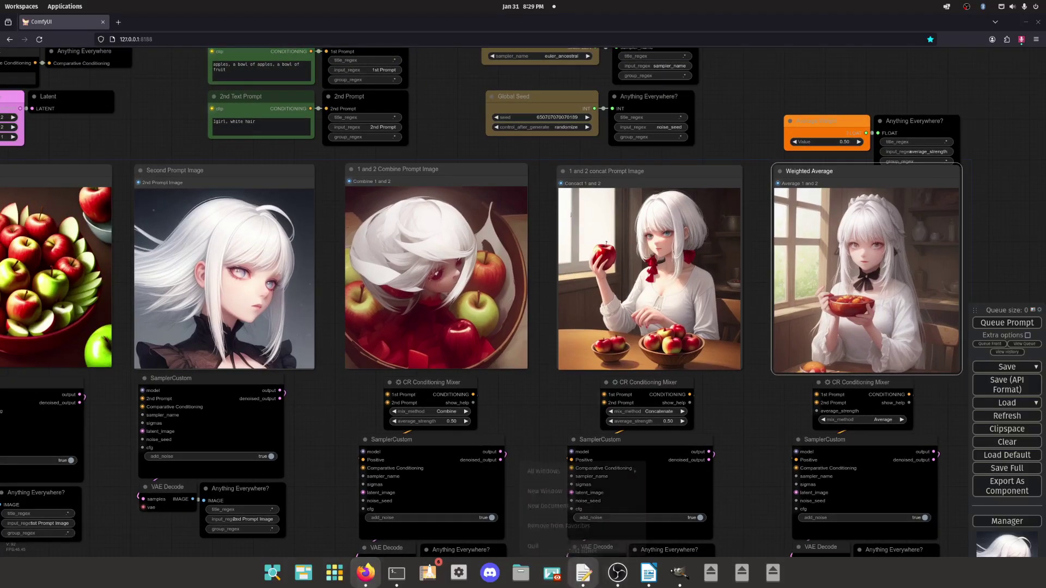
Switch to LibreOffice Writer and highlight A + B in the Combine/AND formula.
left_click(649, 572)
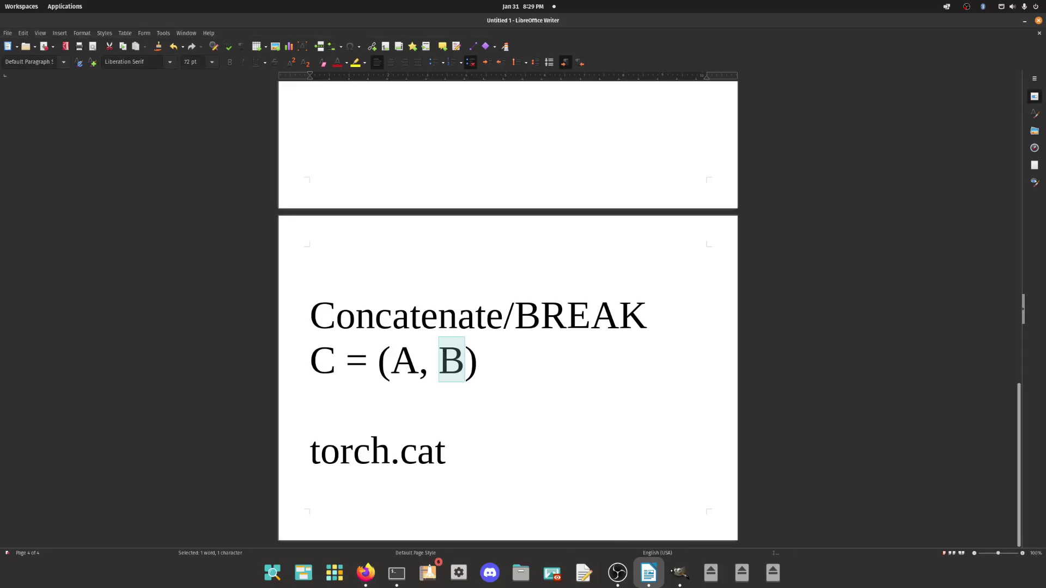
scroll(507, 314, "up", 15)
scroll(507, 314, "up", 5)
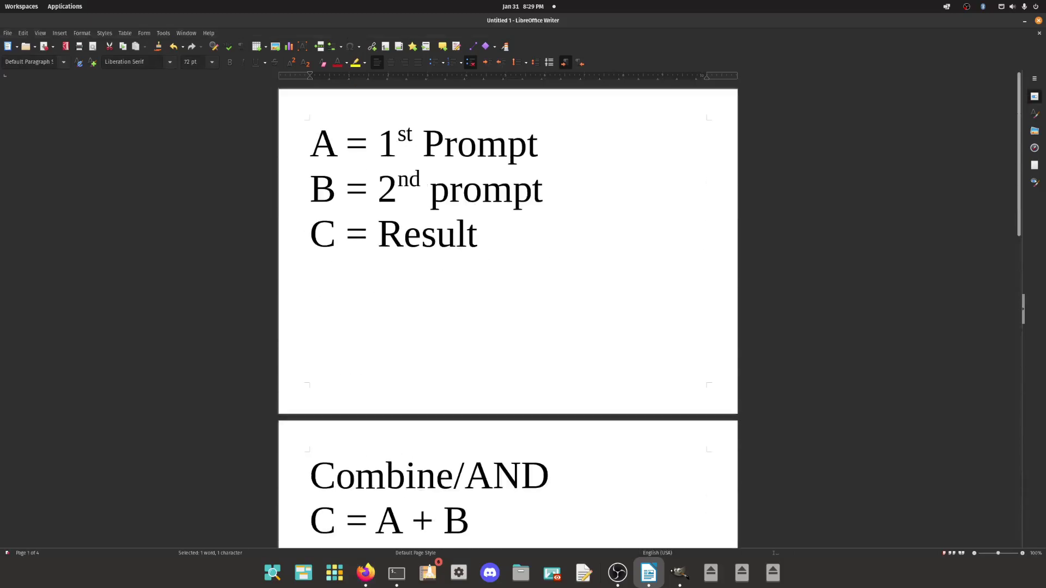
scroll(508, 314, "down", 3)
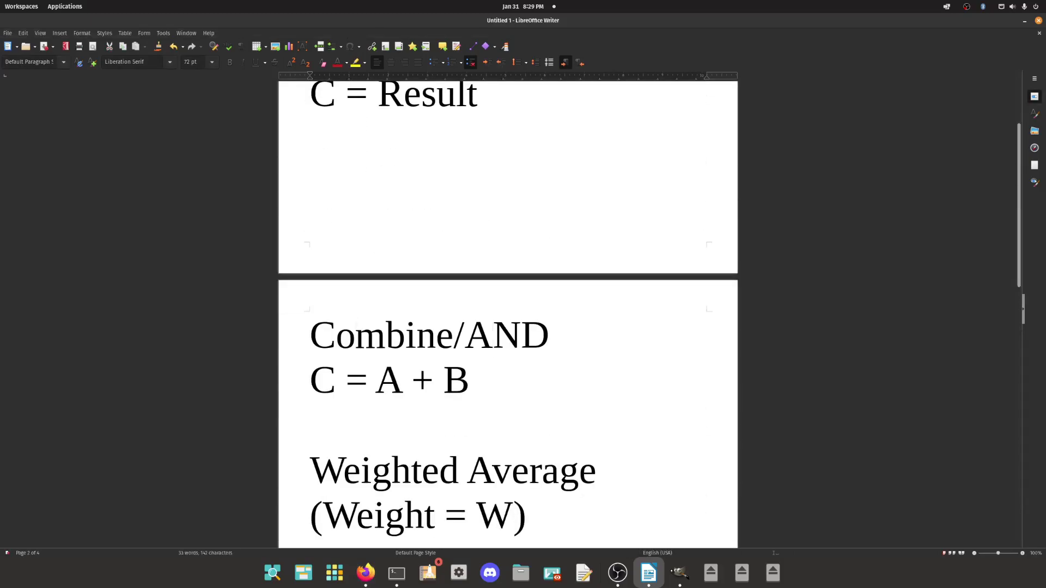
left_click_drag(378, 379, 470, 380)
left_click(433, 379)
Switch back to Firefox, select the Second and First Prompt Image nodes, and examine the Combine result beside them.
left_click(366, 572)
left_click_drag(329, 381, 524, 381)
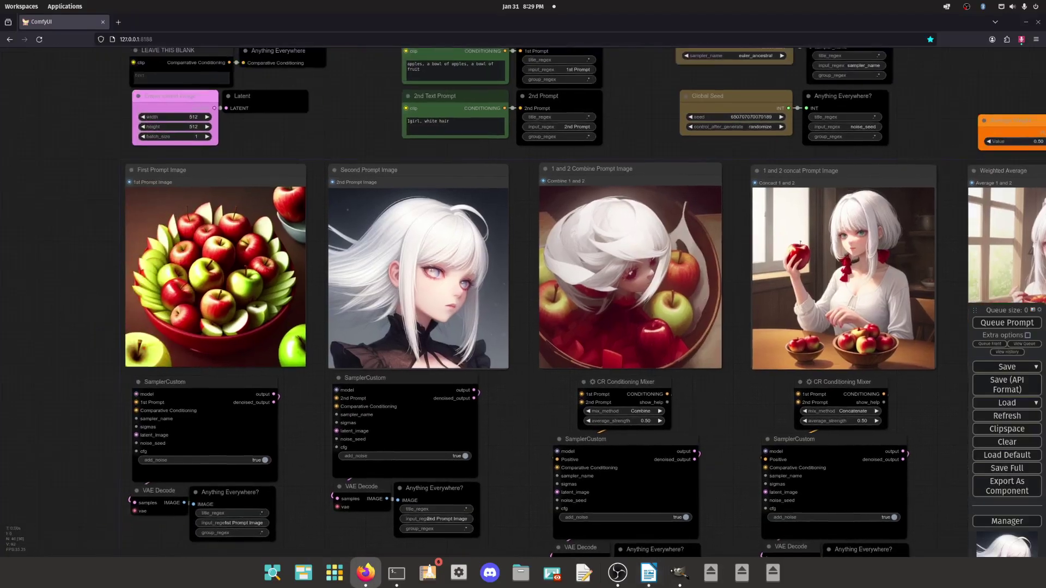
left_click(418, 277)
left_click(216, 277)
left_click_drag(524, 268, 400, 302)
scroll(400, 302, "up", 5)
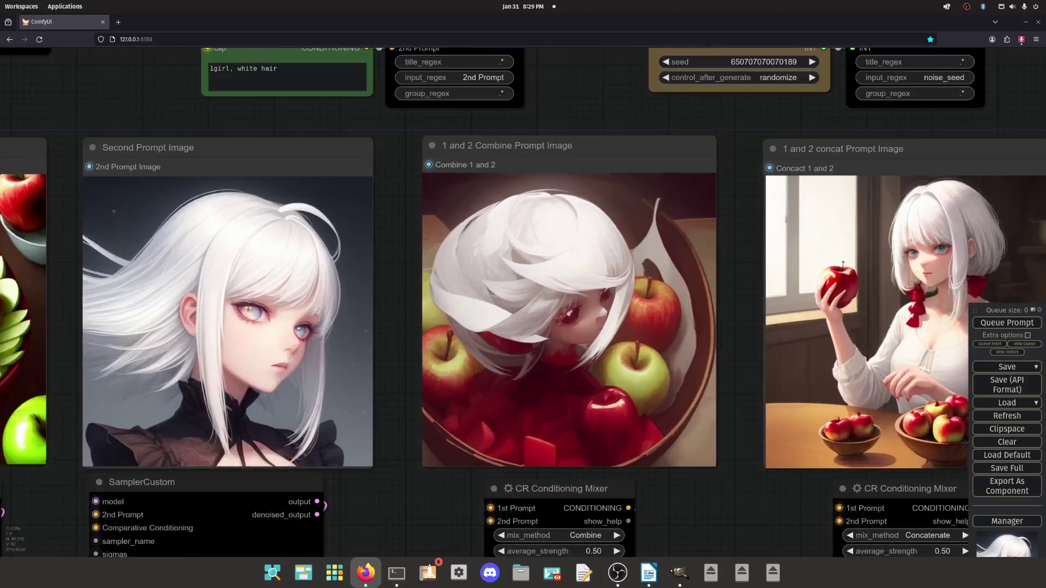
scroll(578, 292, "down", 2)
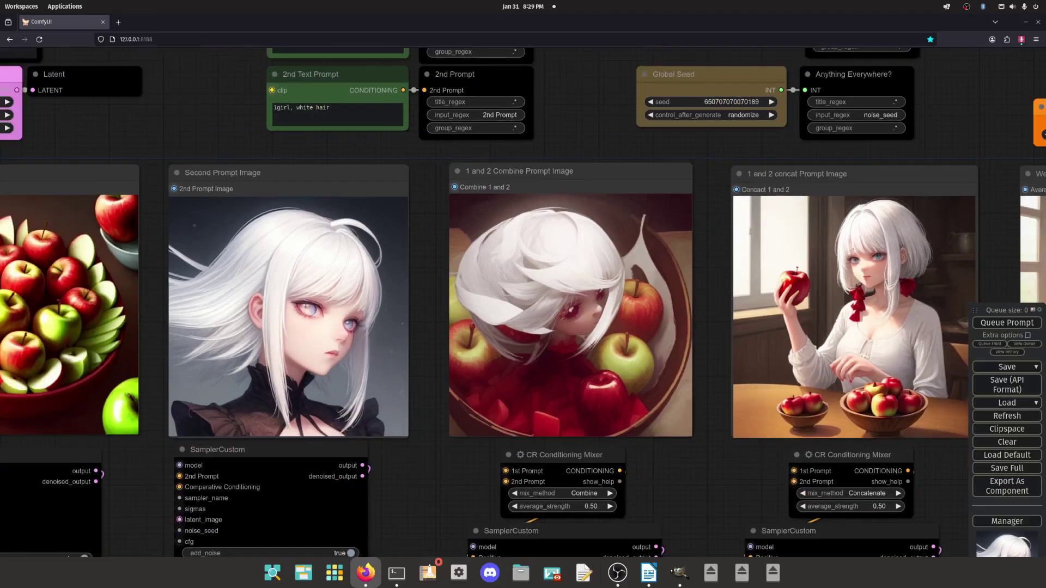
Inspect the Combine image close up against both source prompt images, selecting the Second and First Prompt Image nodes.
left_click_drag(429, 297, 502, 301)
left_click(545, 297)
left_click(262, 305)
scroll(639, 310, "up", 7)
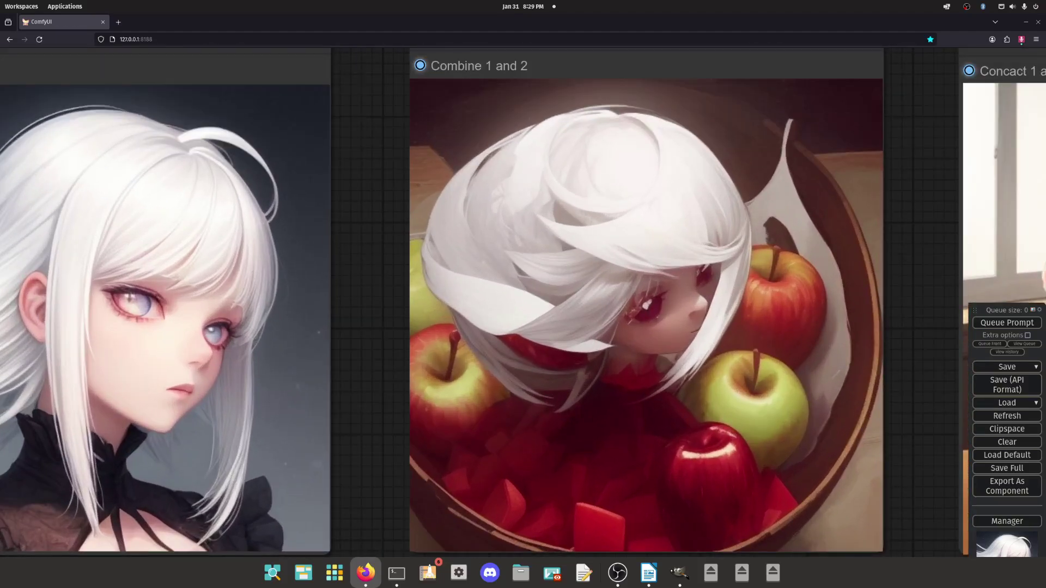
scroll(541, 244, "down", 6)
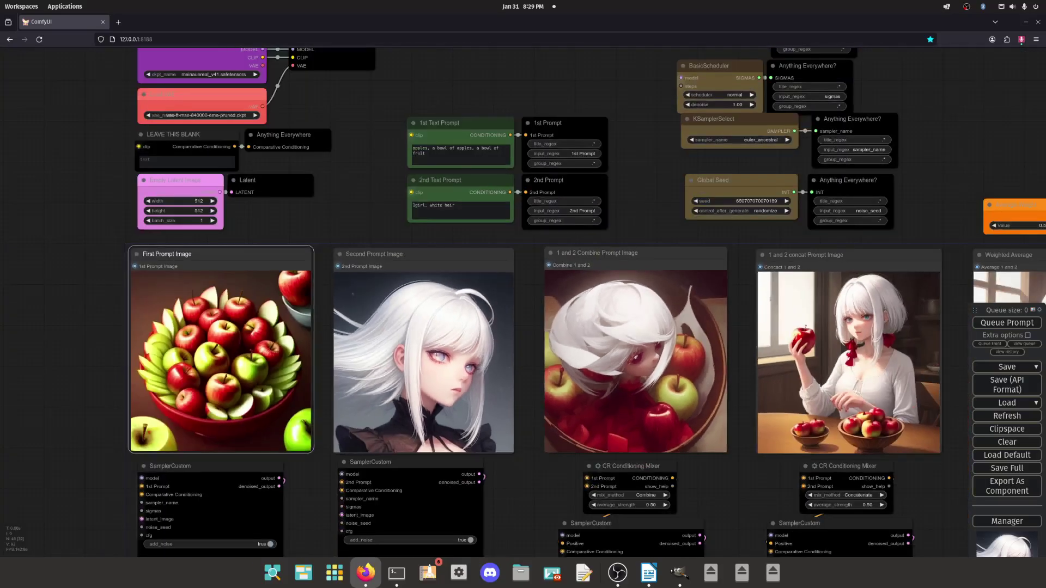
scroll(605, 360, "up", 4)
scroll(611, 357, "up", 2)
scroll(611, 357, "down", 5)
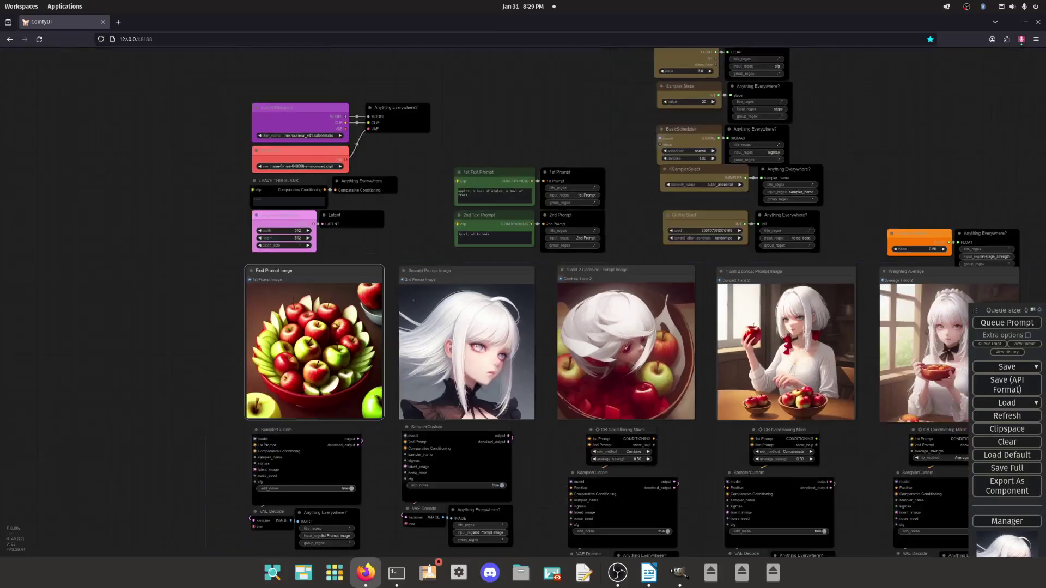
Compare the concat and Weighted Average images in detail, then return to the Combine image.
left_click_drag(705, 354, 579, 367)
scroll(652, 369, "up", 10)
scroll(646, 372, "down", 9)
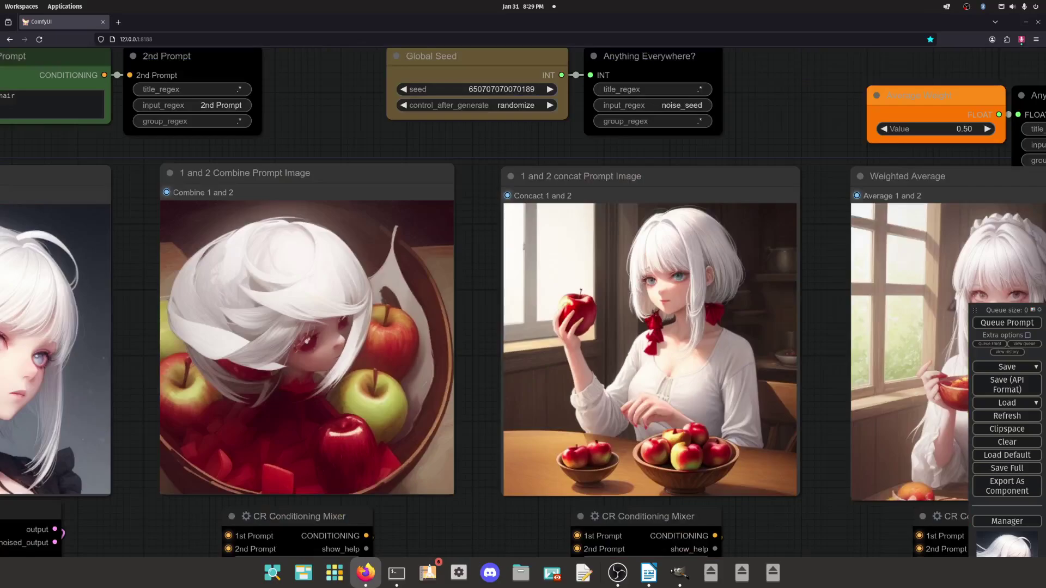
left_click_drag(852, 346, 793, 339)
scroll(793, 339, "up", 8)
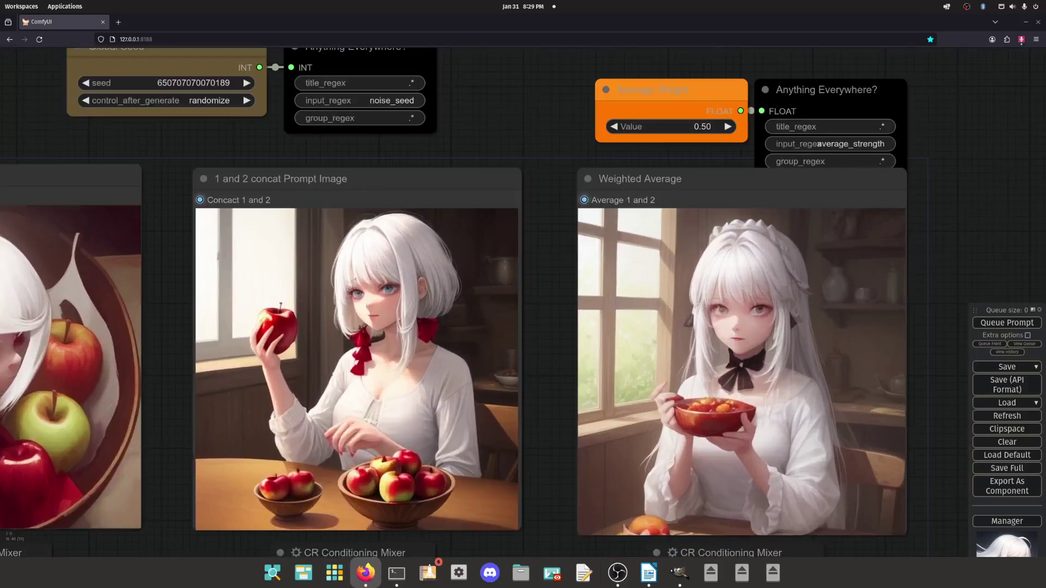
scroll(785, 352, "down", 7)
left_click_drag(356, 375, 491, 331)
scroll(492, 331, "up", 7)
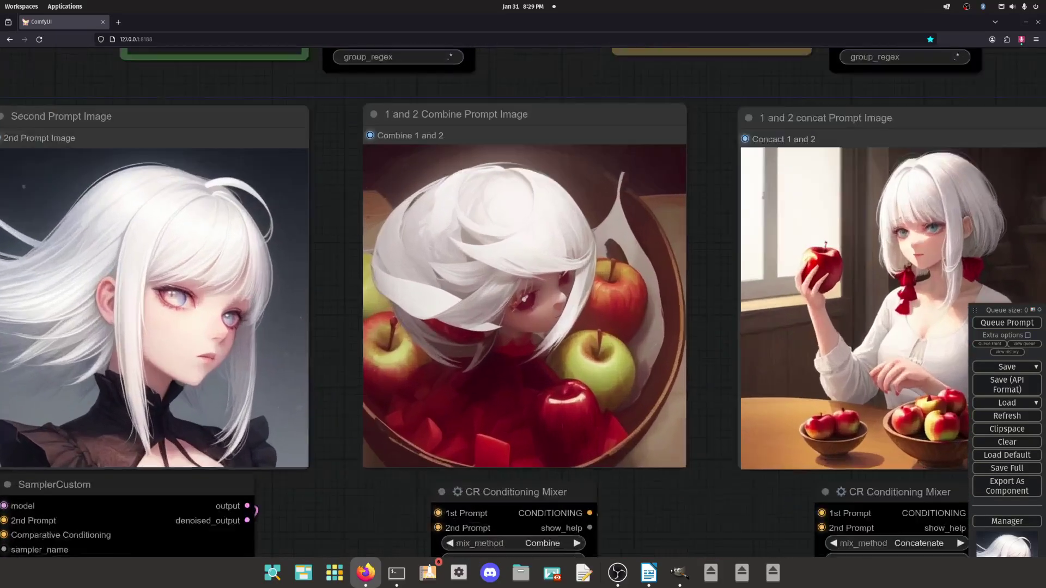
scroll(499, 332, "up", 1)
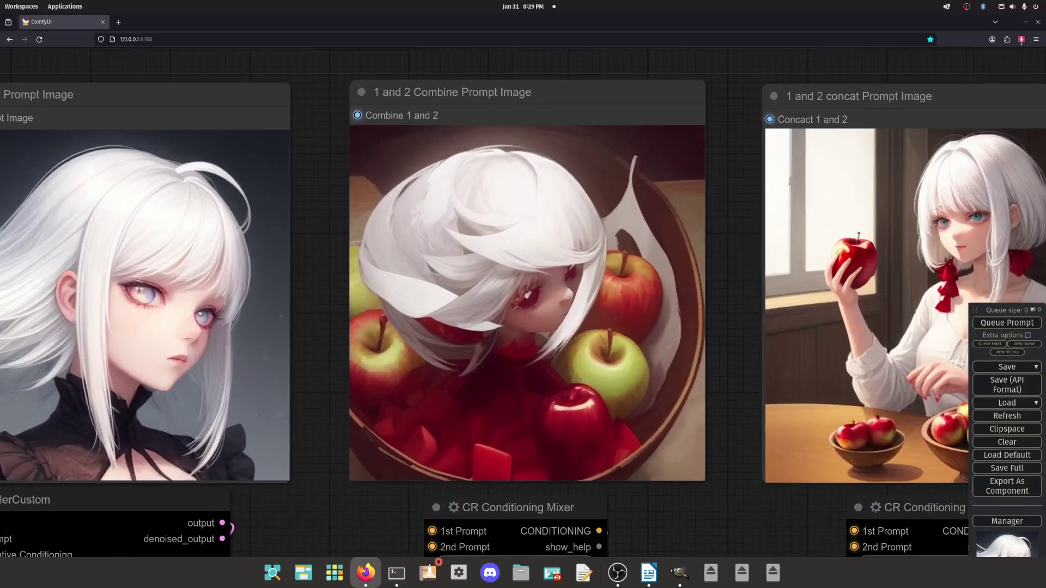
Reread the two text prompts and check them against the Combine and concat images across the workflow.
scroll(444, 274, "down", 10)
scroll(326, 223, "up", 10)
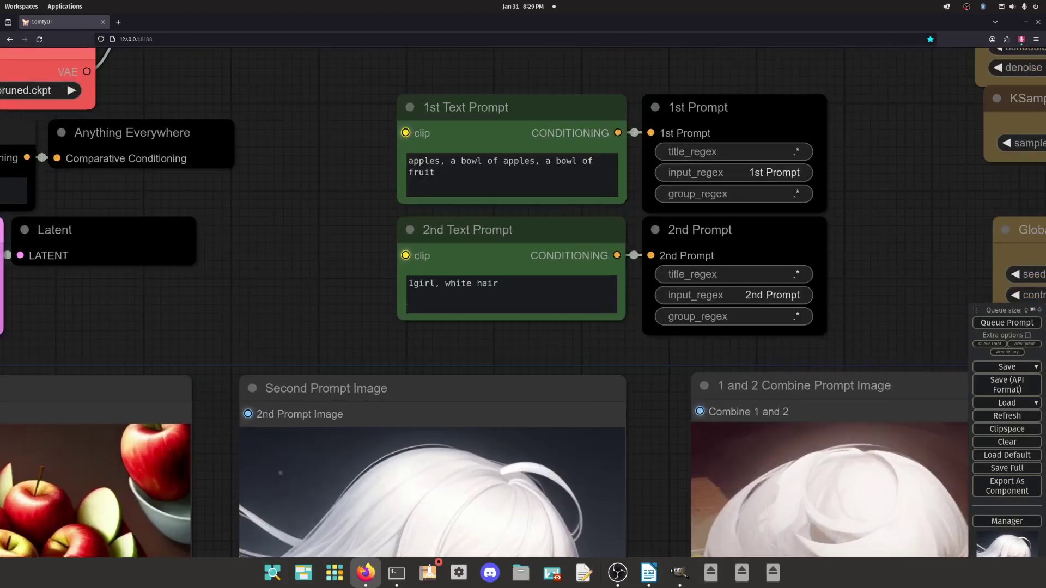
scroll(358, 218, "down", 10)
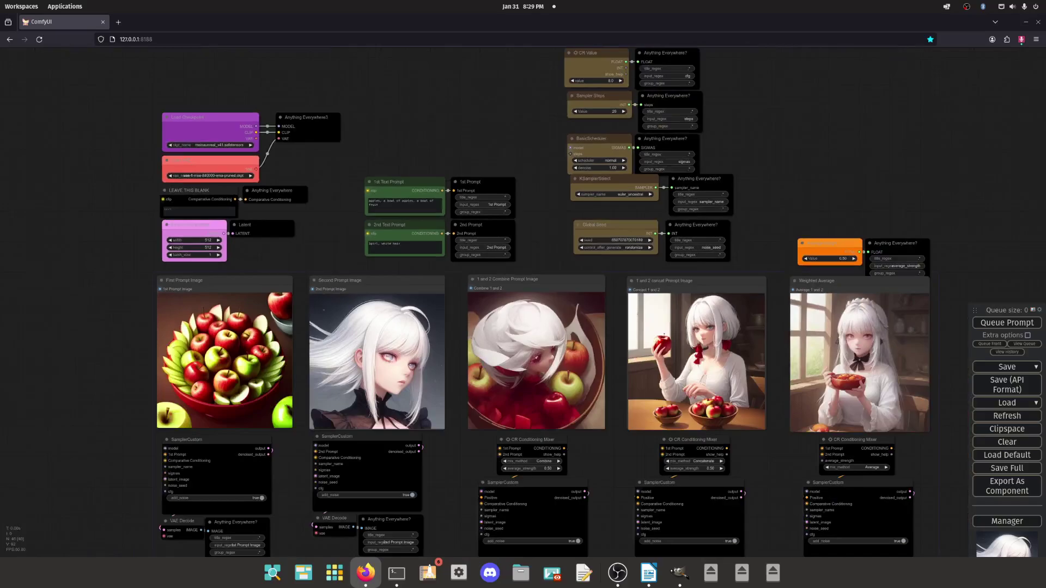
scroll(537, 338, "up", 12)
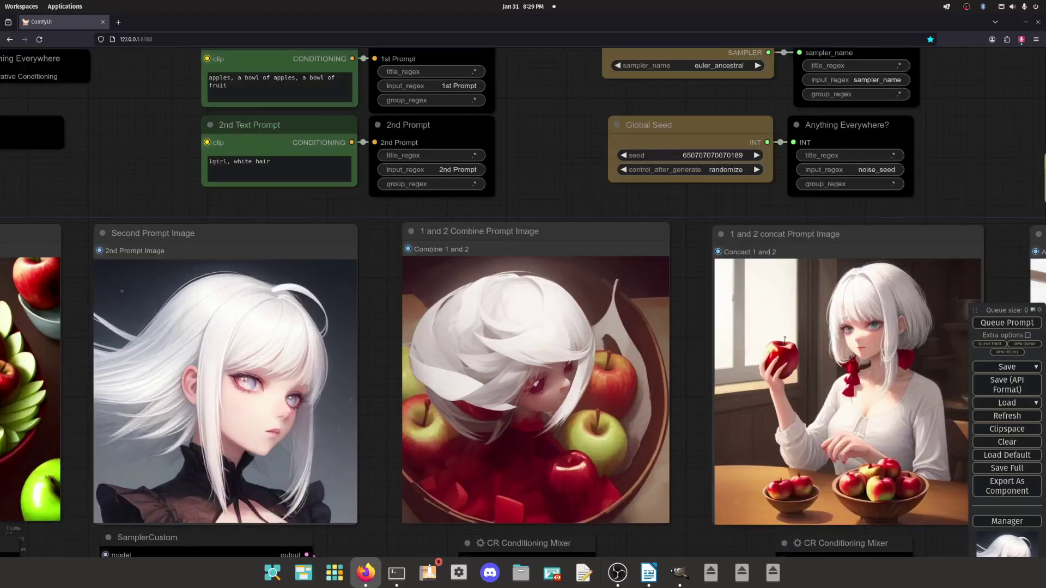
scroll(537, 337, "down", 11)
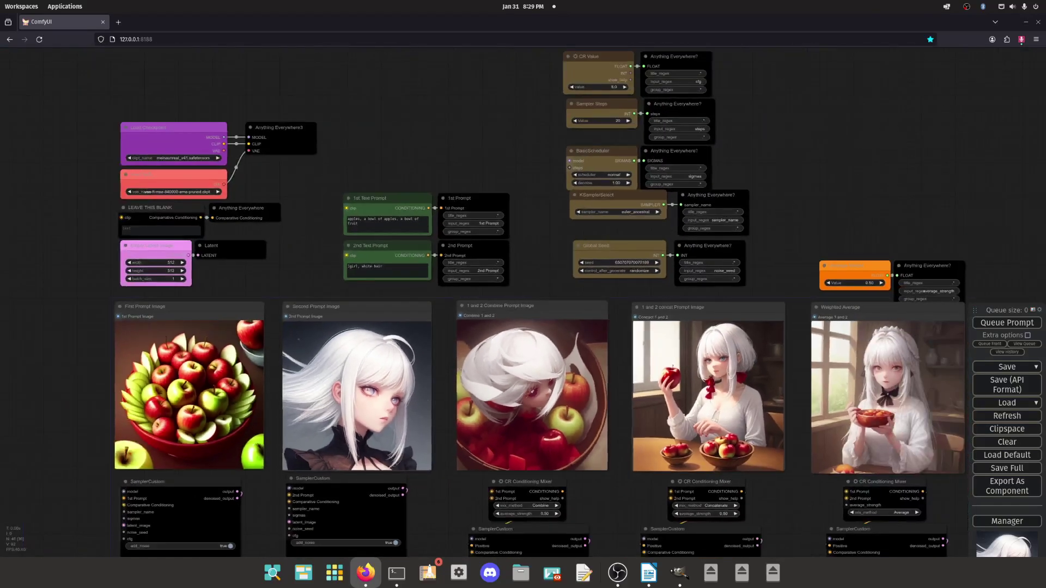
left_click_drag(545, 267, 495, 223)
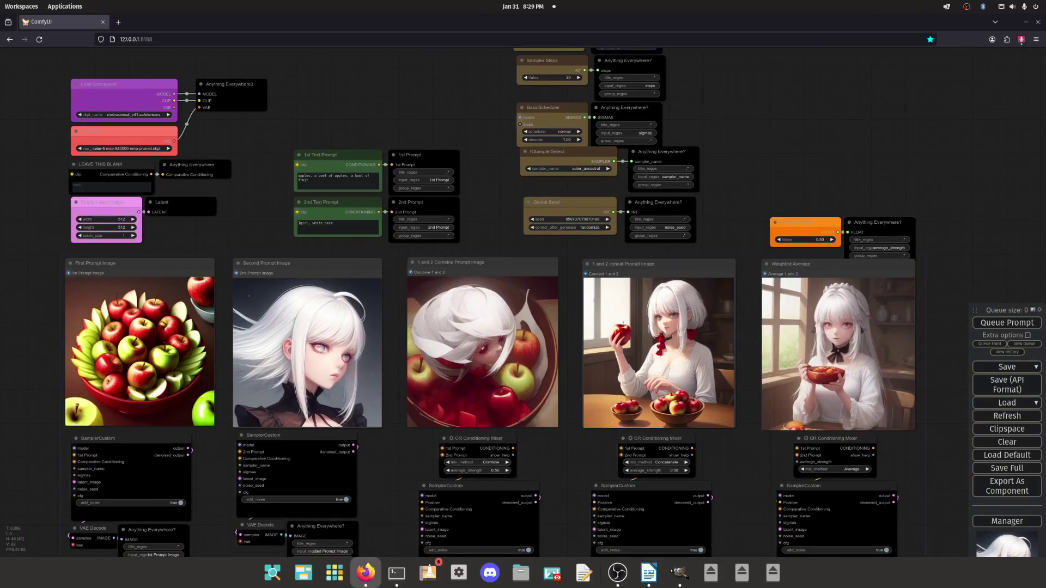
scroll(445, 401, "up", 15)
scroll(445, 402, "down", 8)
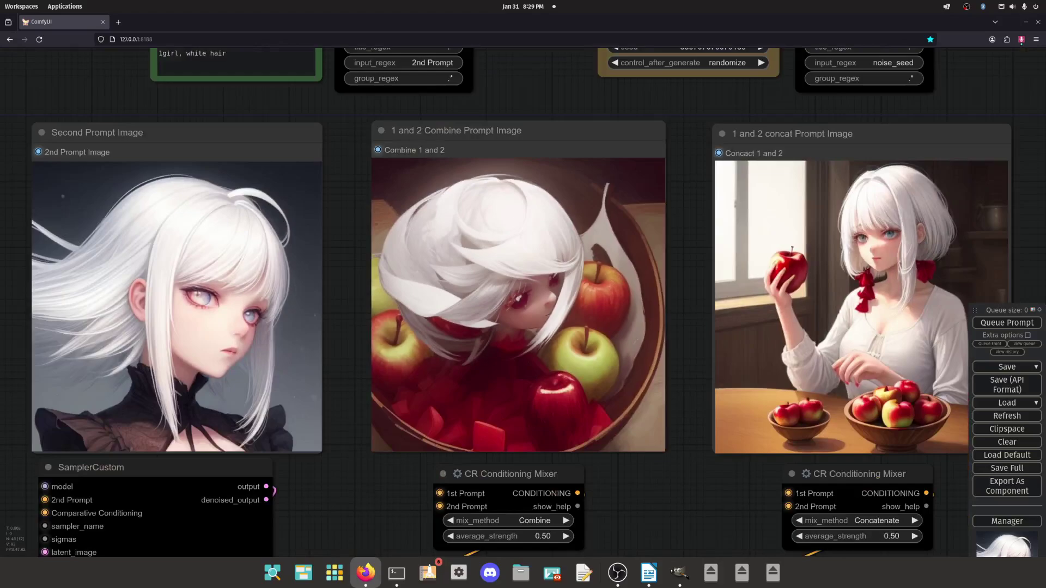
Review the First and Second Prompt images against the Combine and concat results across the workflow.
scroll(499, 338, "down", 4)
left_click_drag(401, 338, 651, 332)
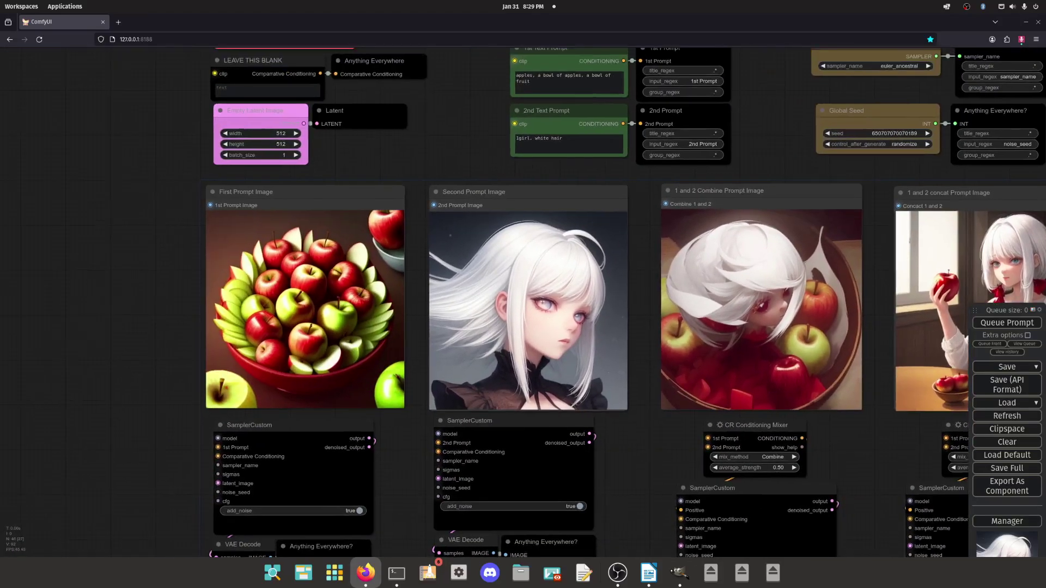
left_click_drag(648, 334, 326, 336)
scroll(717, 313, "up", 9)
scroll(651, 261, "down", 3)
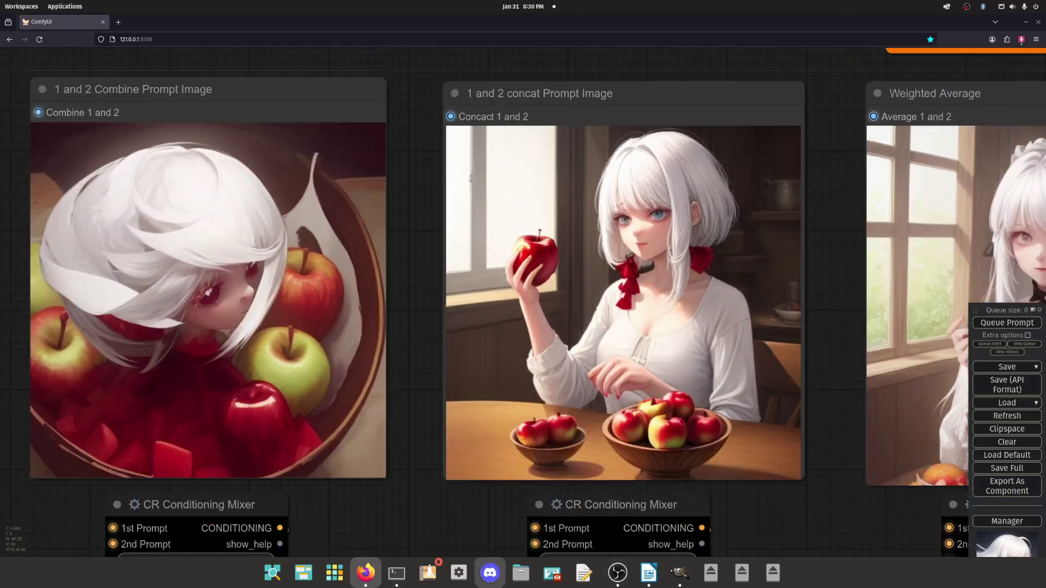
Switch to LibreOffice Writer and highlight the A and B terms in the Concatenate/BREAK formula.
left_click(649, 572)
scroll(508, 273, "down", 5)
scroll(508, 311, "down", 10)
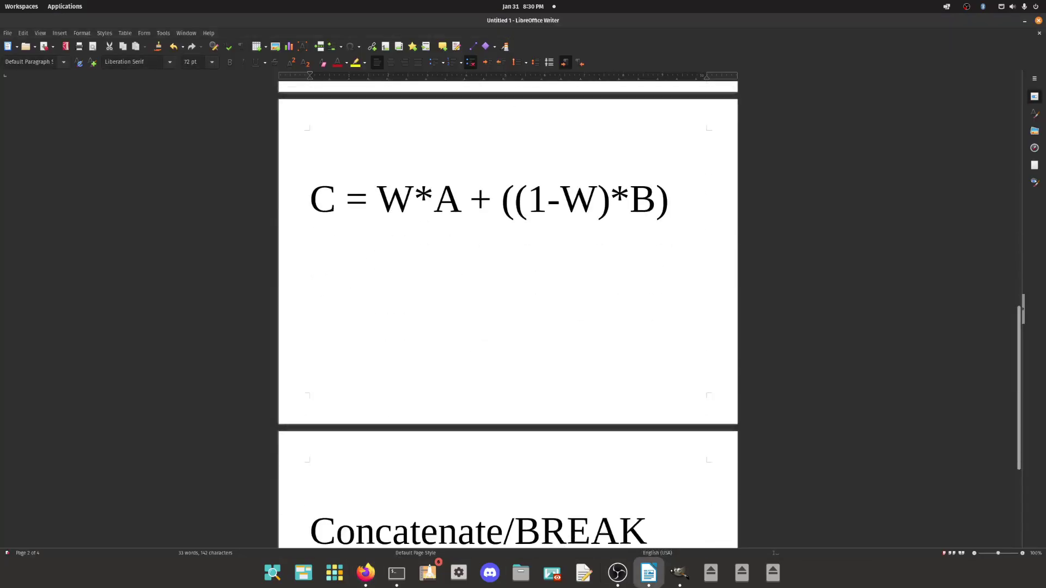
left_click_drag(390, 359, 465, 360)
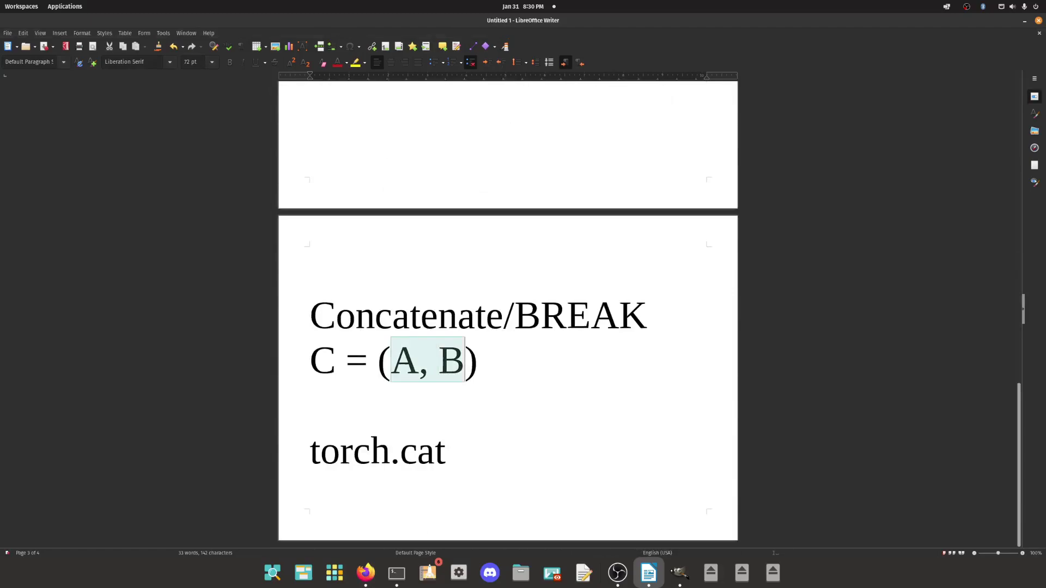
left_click(392, 359)
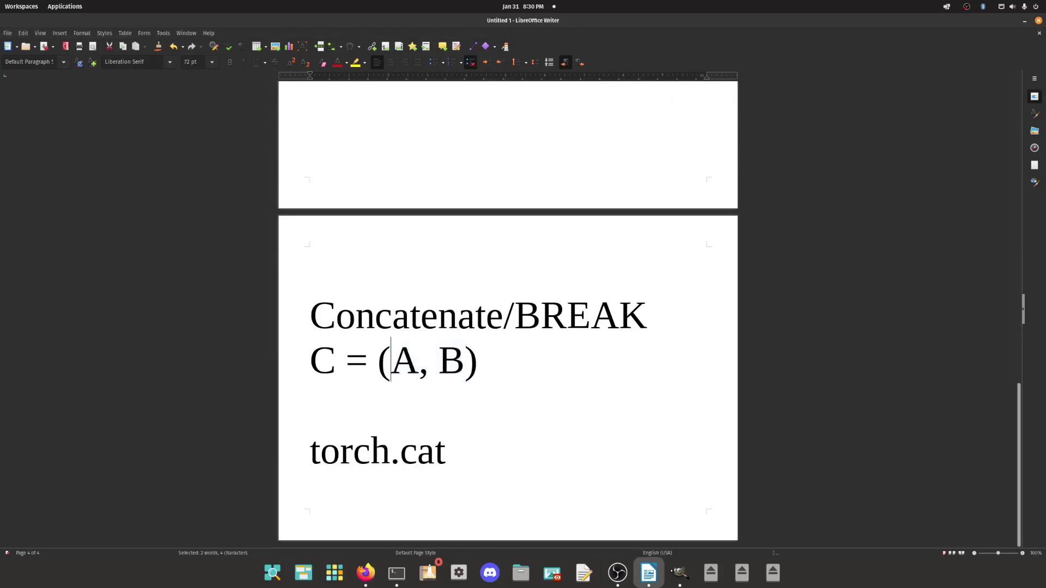
left_click_drag(310, 359, 465, 359)
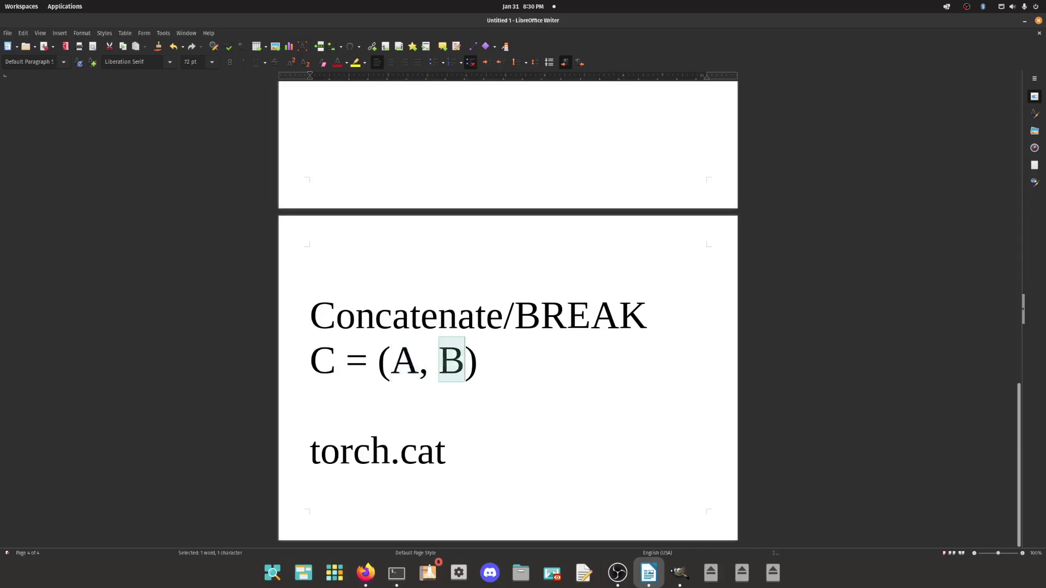
Switch back to Firefox and examine the Combine image close up beside the concat image.
left_click(365, 573)
left_click_drag(395, 381, 716, 409)
scroll(597, 285, "up", 7)
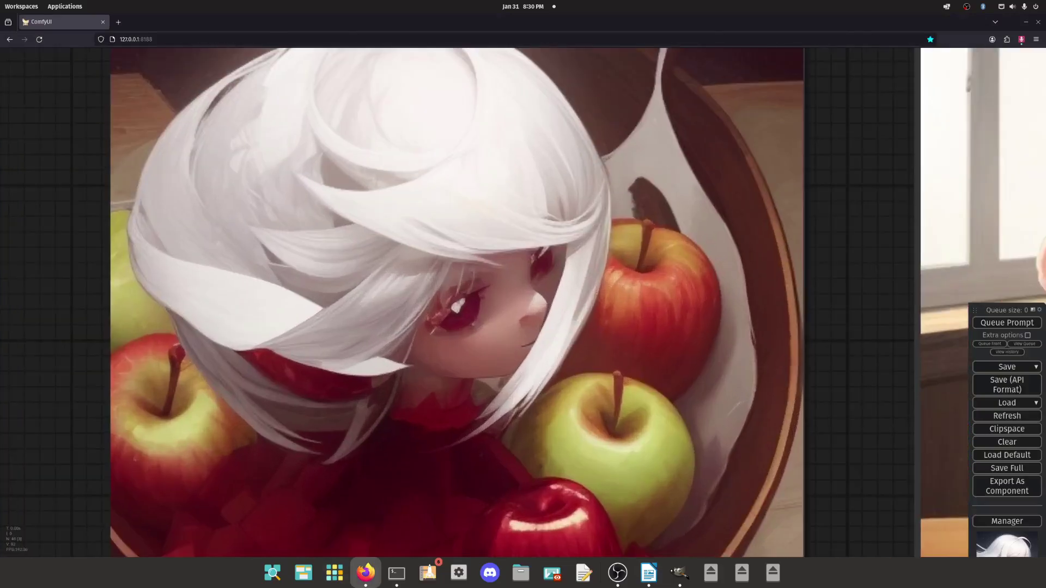
scroll(327, 299, "down", 5)
scroll(532, 271, "up", 4)
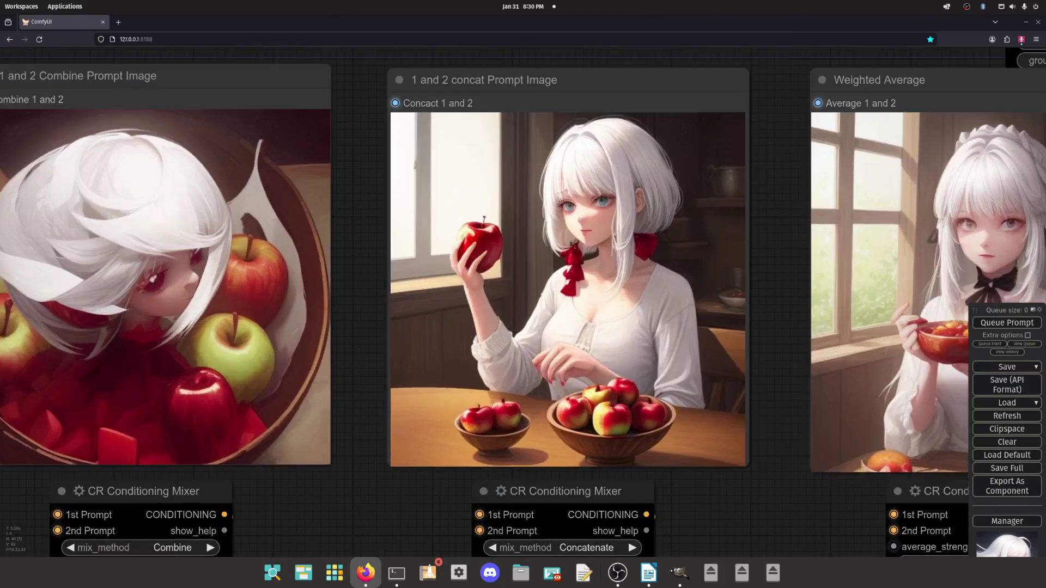
Highlight "(A, B)" in the Writer Concatenate formula and return to Firefox to compare the concat and Weighted Average images.
left_click(648, 572)
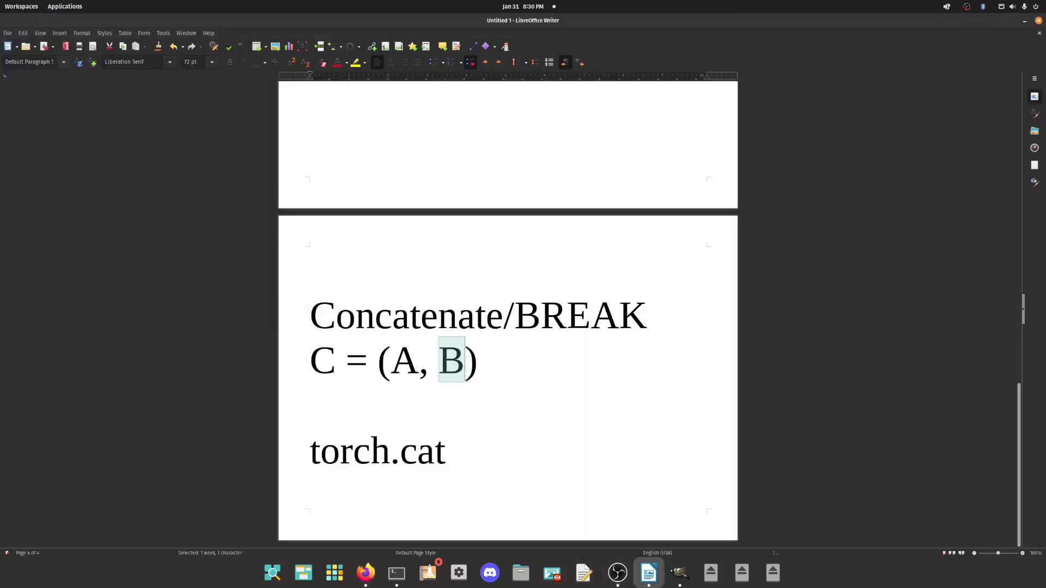
left_click_drag(438, 359, 379, 360)
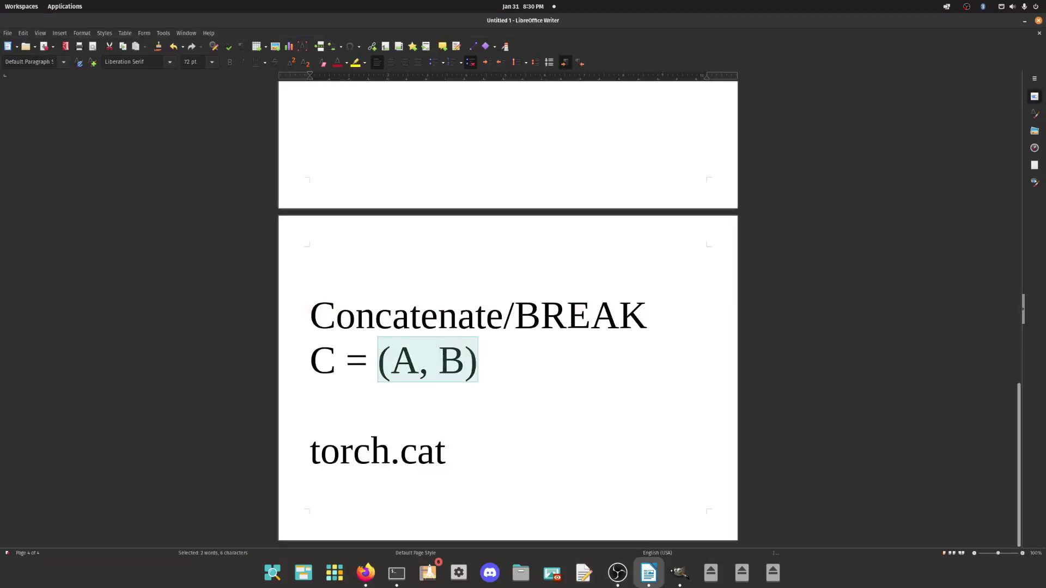
left_click(365, 573)
scroll(767, 216, "up", 3)
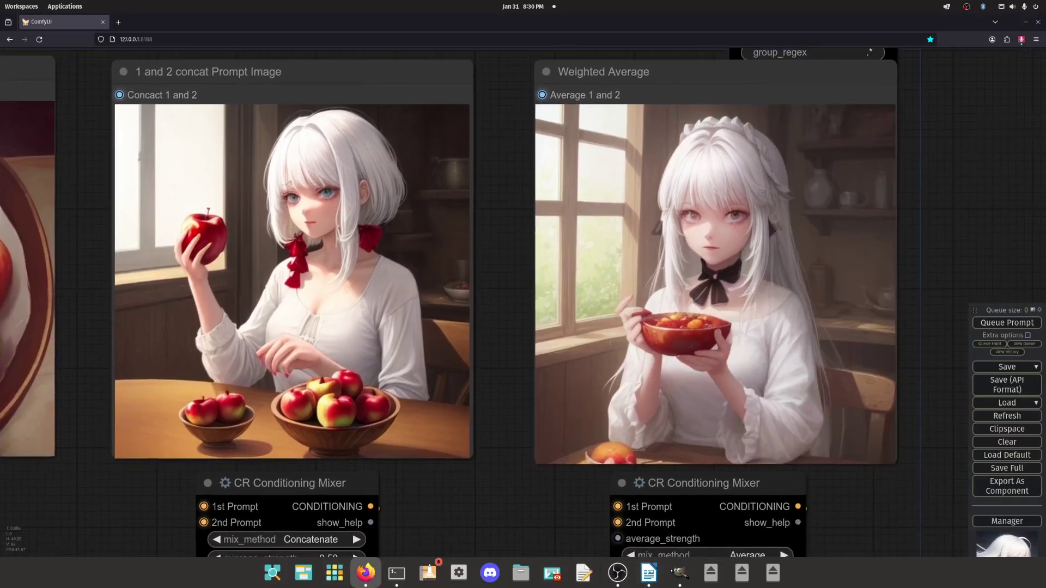
scroll(767, 215, "down", 5)
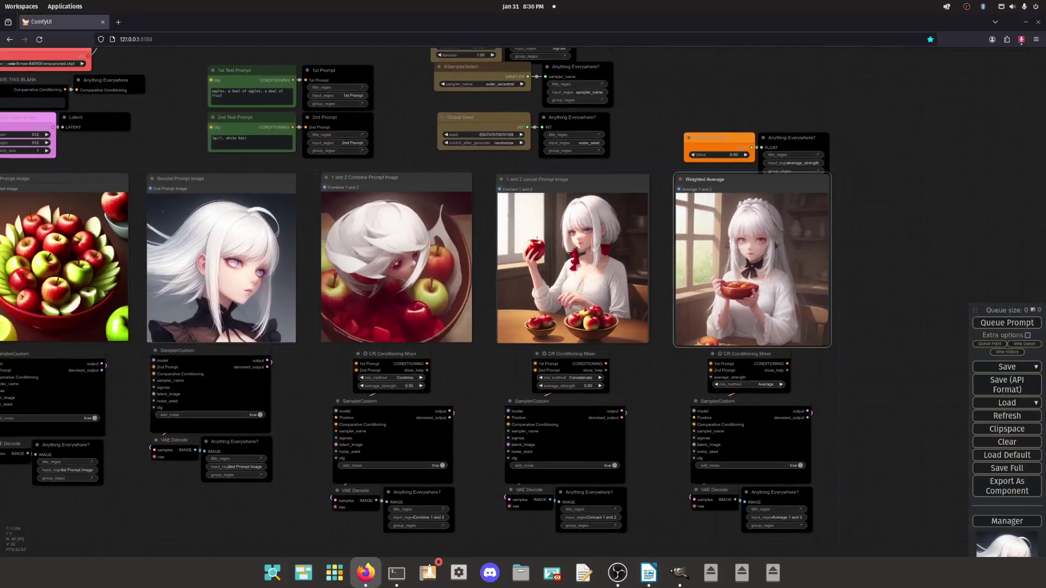
Move the average_strength Anything Everywhere? node slightly up and bring the three mixed result images into view.
scroll(801, 141, "up", 3)
left_click_drag(801, 141, 806, 116)
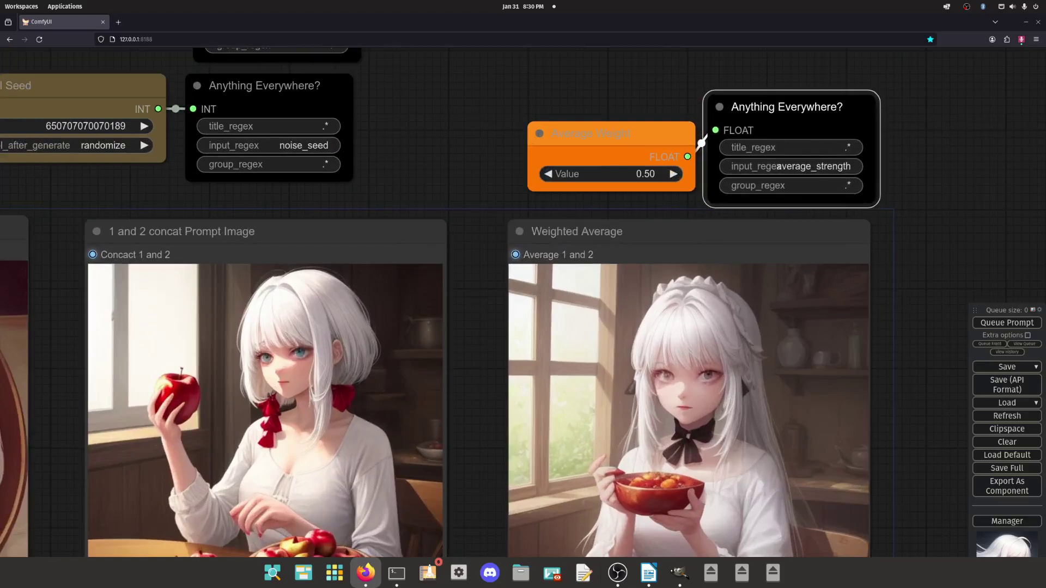
left_click_drag(741, 378, 734, 239)
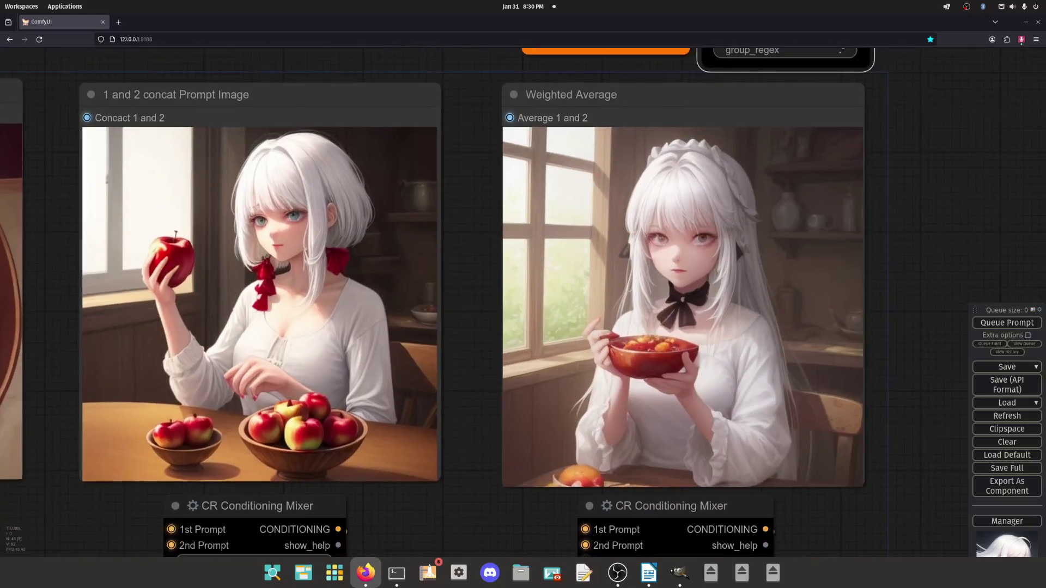
scroll(669, 314, "down", 6)
left_click_drag(669, 315, 770, 301)
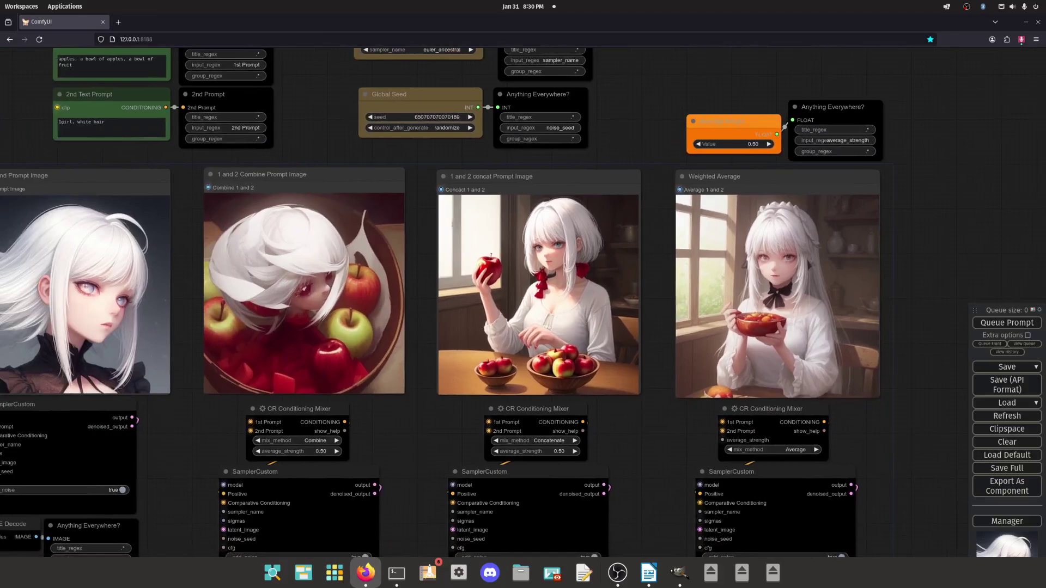
Compare the Combine and Weighted Average results, selecting their image nodes in turn.
left_click(306, 289)
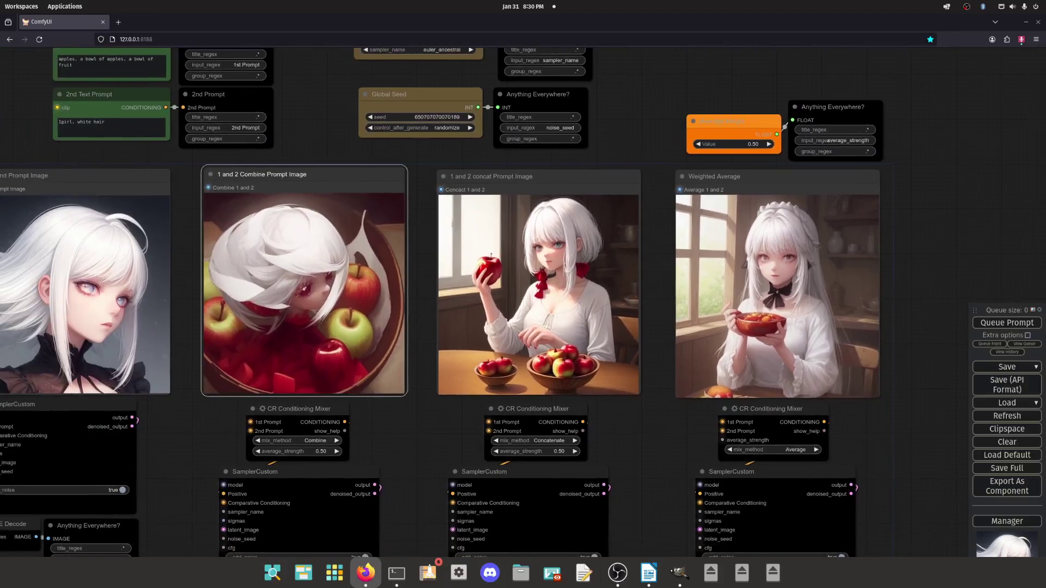
left_click(778, 289)
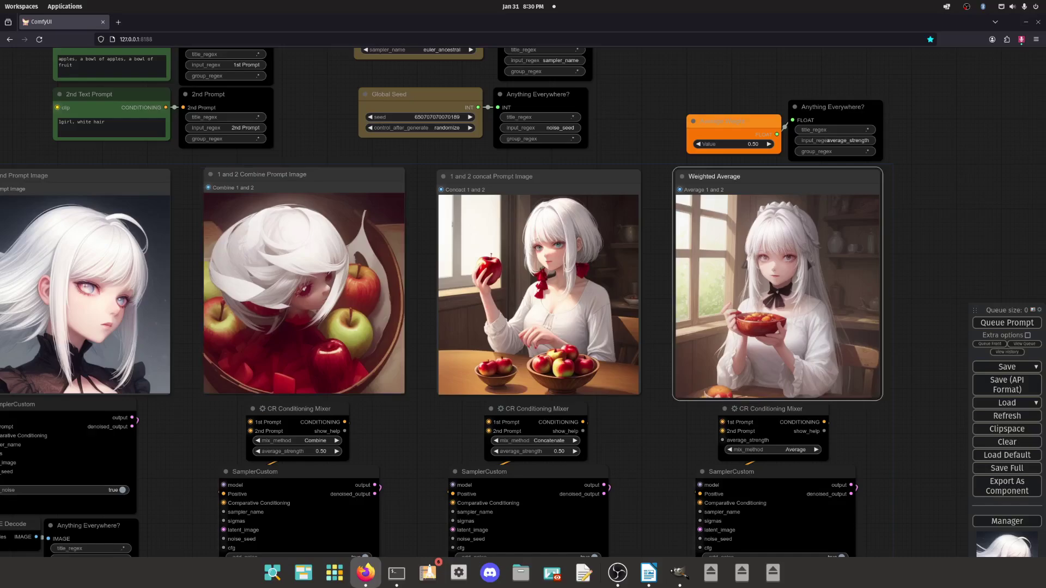
left_click(304, 289)
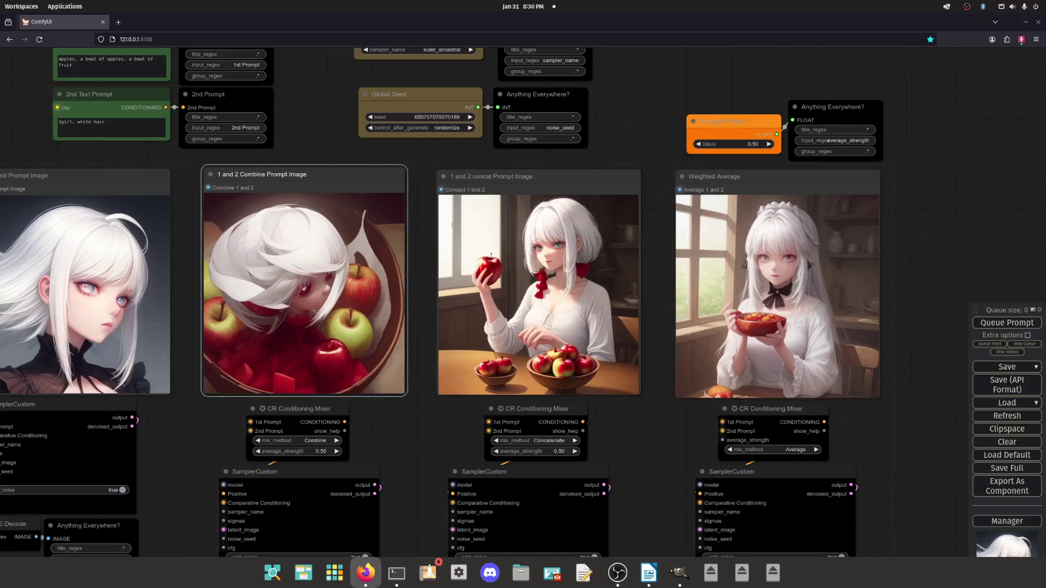
Inspect the Weighted Average image close up, including its background and the neighbouring concat image.
left_click_drag(915, 254, 749, 298)
scroll(648, 283, "up", 9)
scroll(568, 277, "down", 5)
scroll(864, 323, "up", 5)
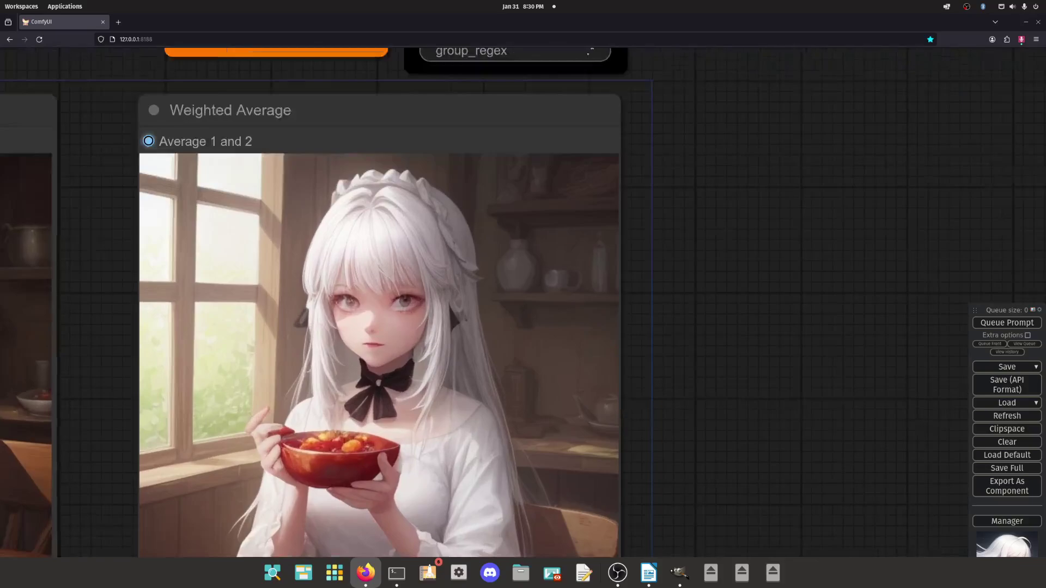
scroll(749, 316, "up", 1)
left_click_drag(730, 392, 852, 222)
scroll(606, 269, "down", 4)
left_click_drag(560, 178, 668, 286)
scroll(632, 272, "down", 4)
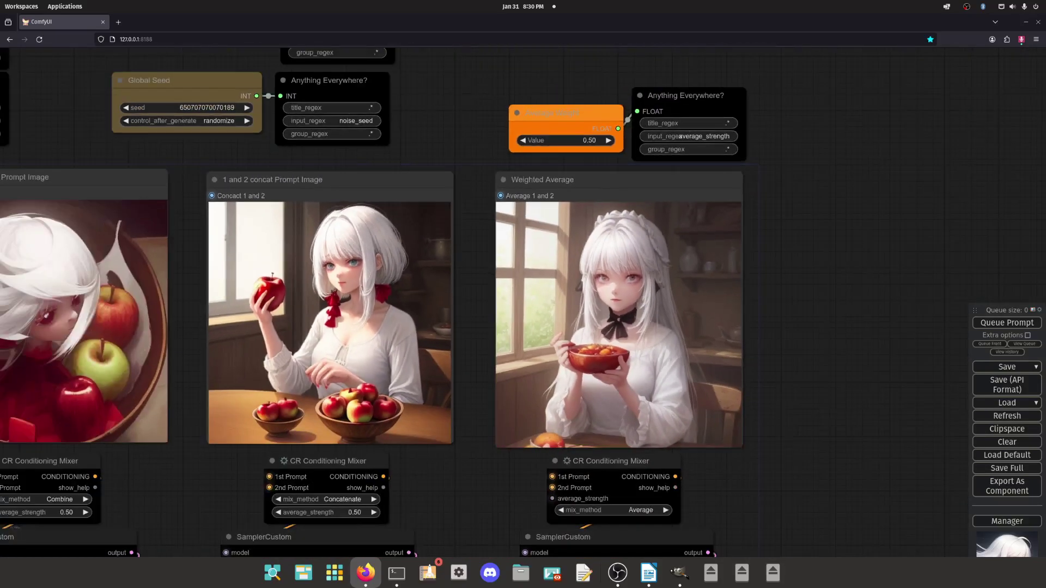
Move the Average Weight node slightly down above the Weighted Average image.
scroll(620, 286, "up", 4)
scroll(621, 272, "down", 5)
left_click(574, 123)
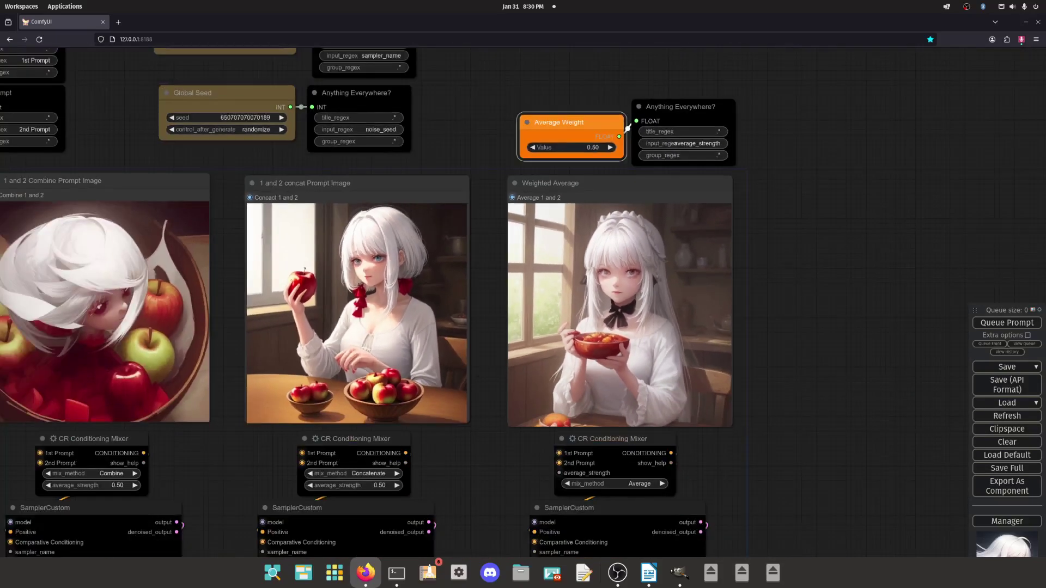
mouse_move(573, 123)
left_mouse_down()
mouse_move(581, 119)
mouse_move(574, 131)
left_mouse_up()
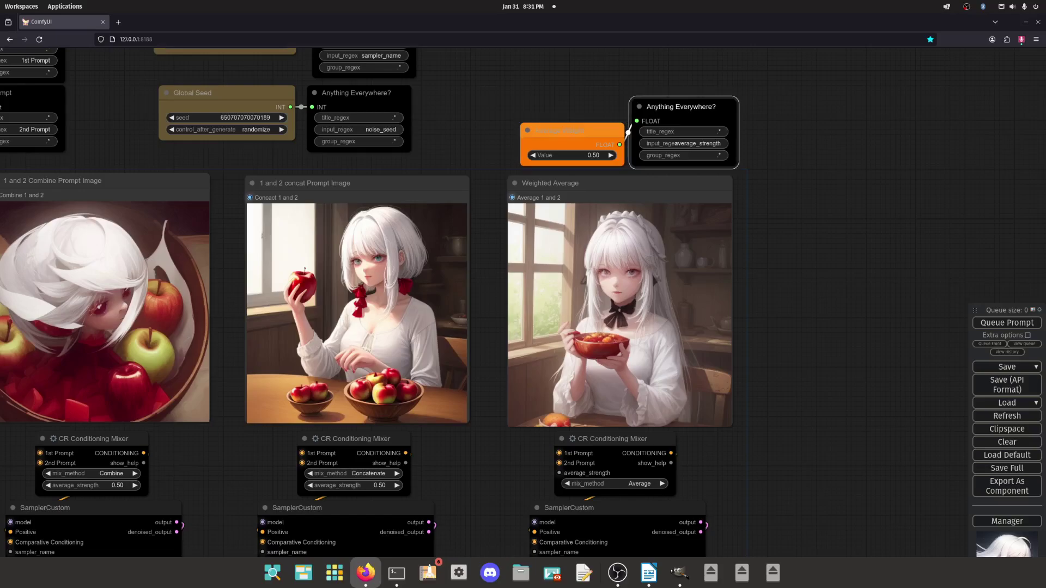
Replace the 1st Text Prompt with "1girl, black hair" and queue the workflow to generate new images.
scroll(488, 352, "down", 5)
left_click_drag(488, 353, 698, 353)
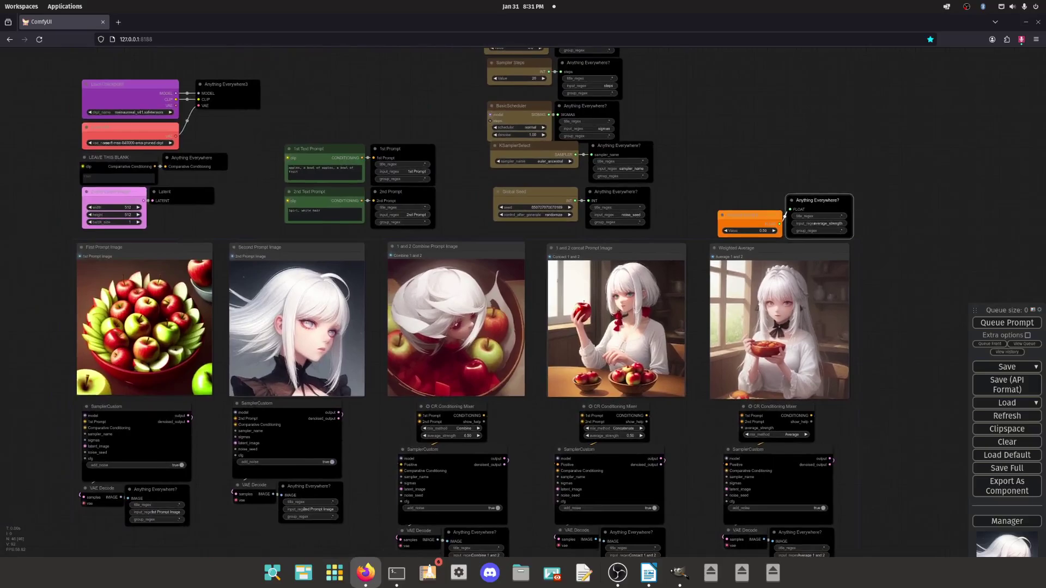
scroll(490, 305, "up", 3)
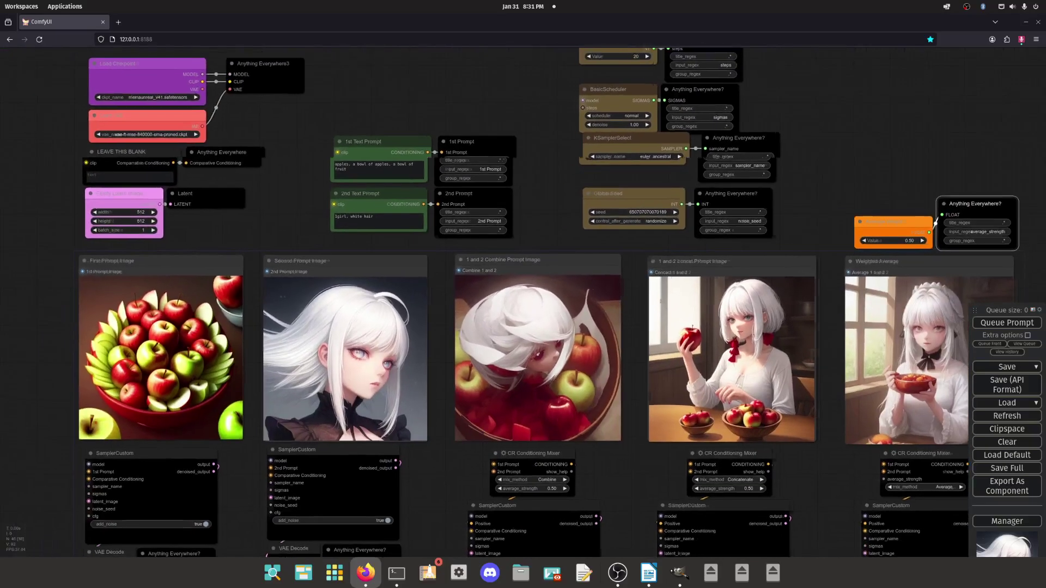
triple_click(382, 168)
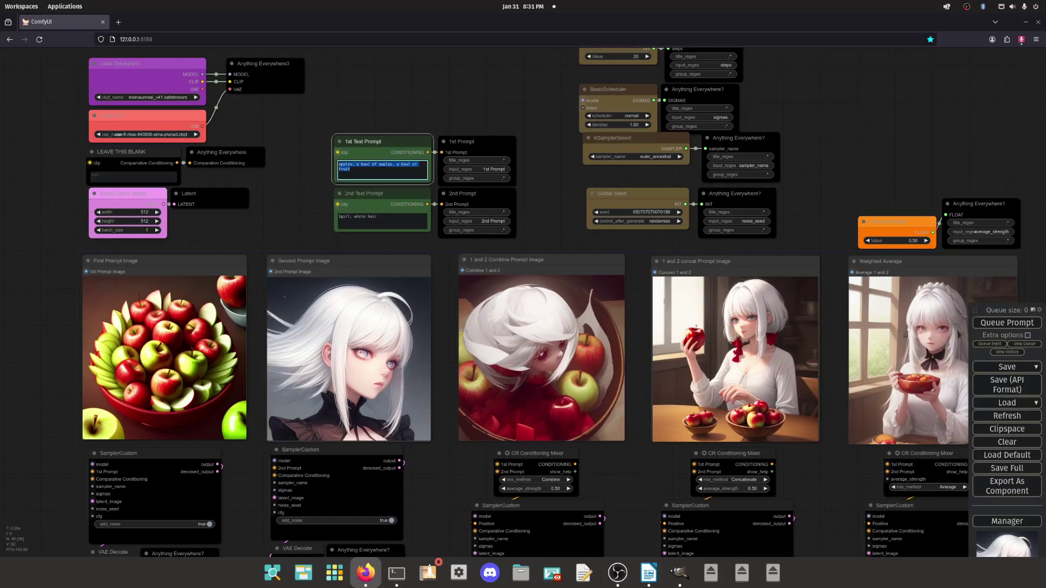
type("1girl, black hair")
key("ctrl+Return")
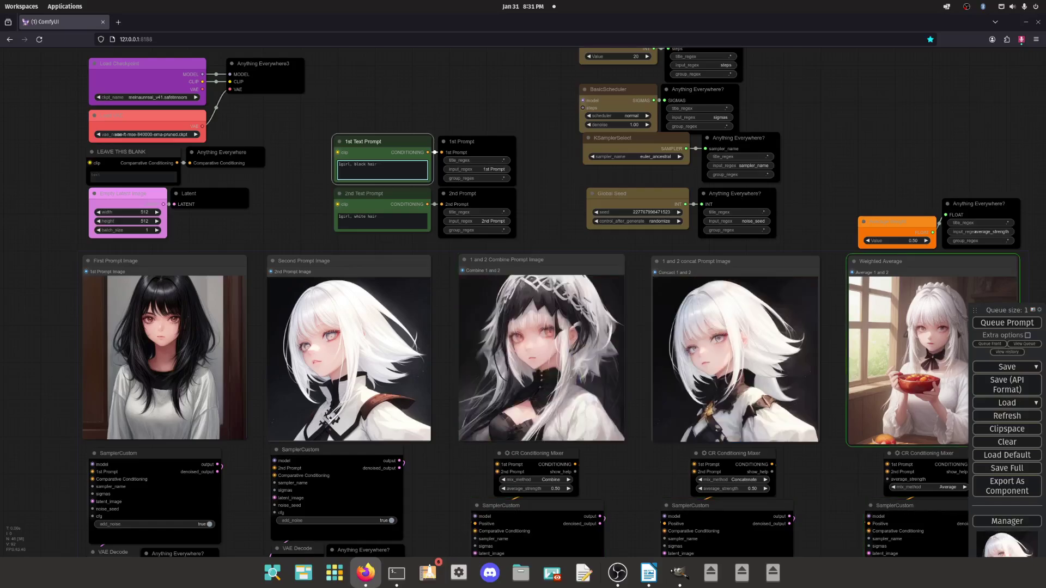
Compare the new concat and Weighted Average images with the Second Prompt Image, selecting each node.
scroll(763, 383, "up", 10)
scroll(665, 336, "down", 8)
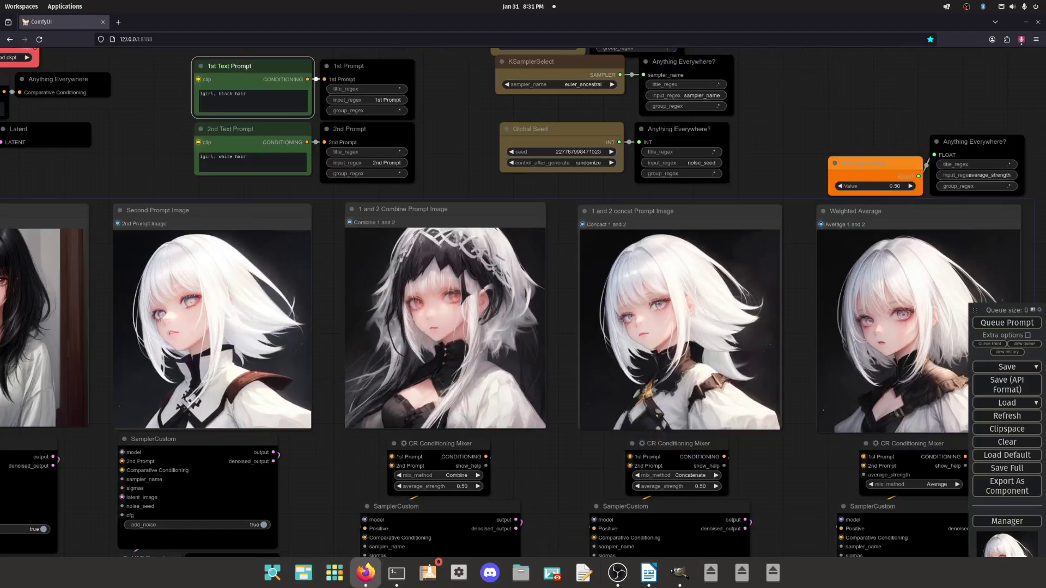
left_click(680, 322)
left_click(213, 321)
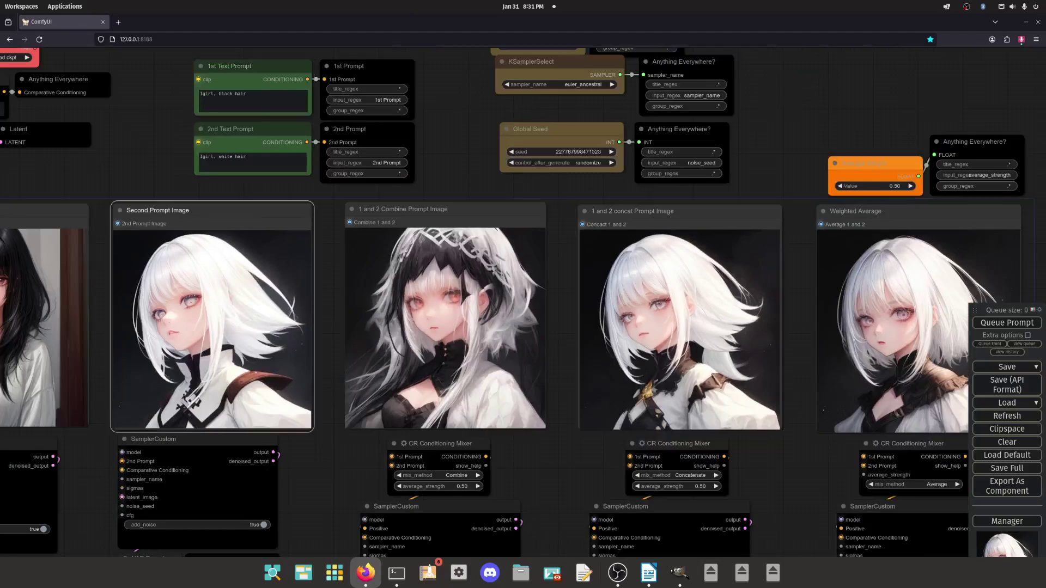
left_click(899, 321)
left_click(213, 321)
Examine the new Combine image against both source images and both text prompts, selecting the nodes involved.
scroll(692, 262, "down", 4)
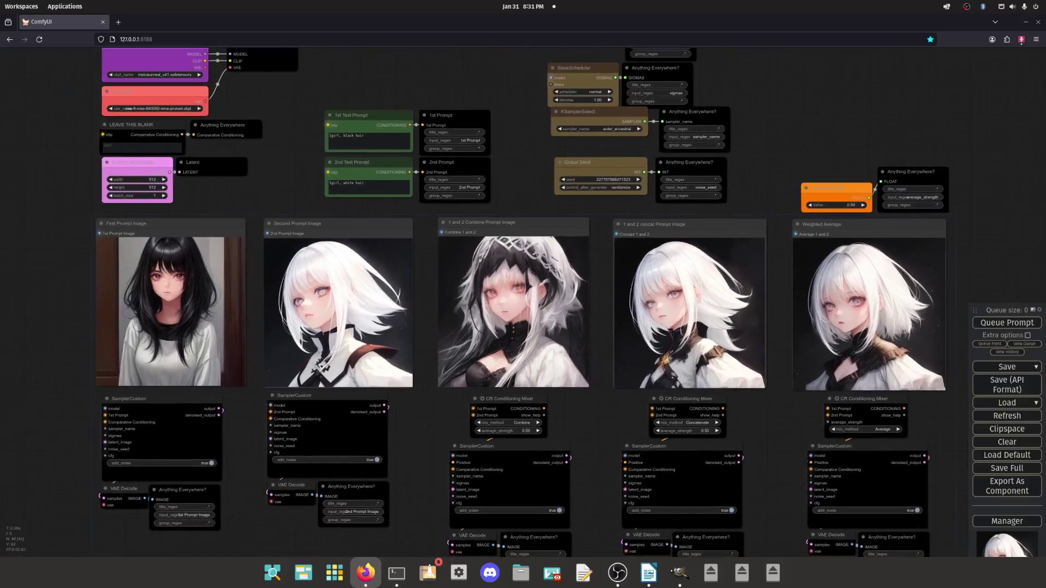
left_click_drag(601, 305, 630, 309)
left_click(543, 316)
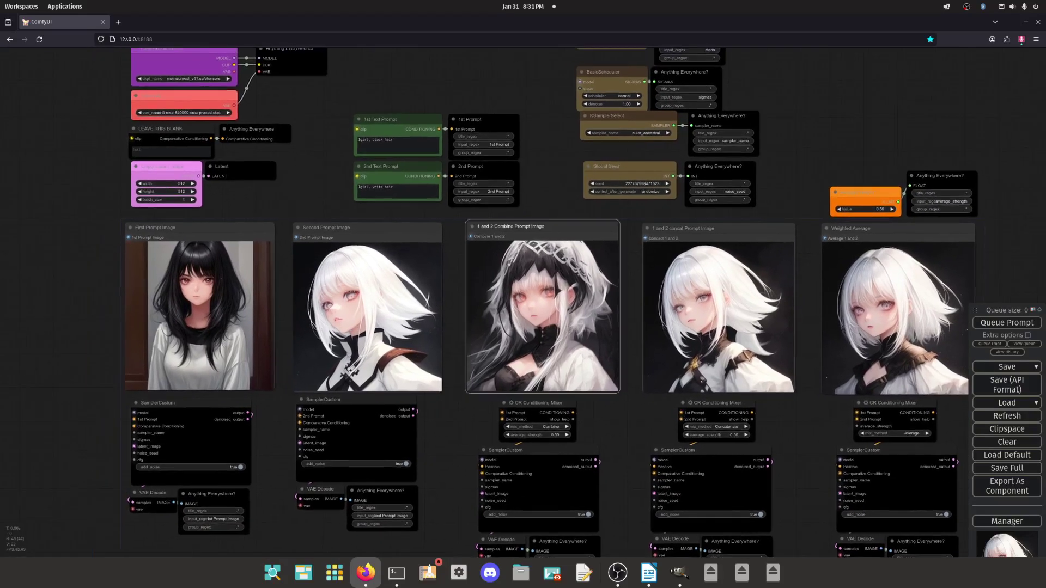
scroll(354, 140, "up", 1)
left_click(401, 141)
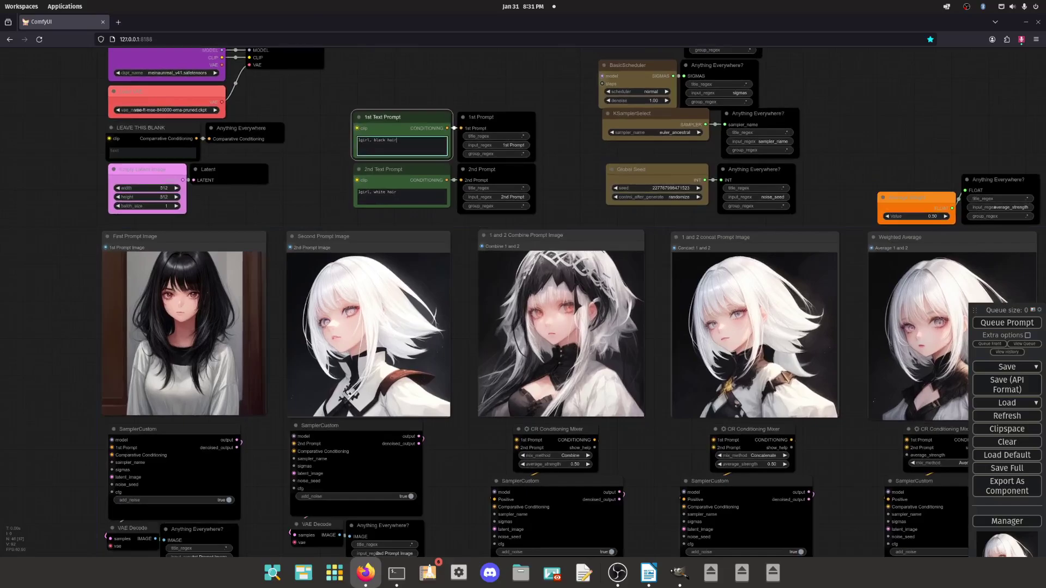
left_click(402, 195)
scroll(603, 382, "up", 9)
scroll(542, 297, "down", 9)
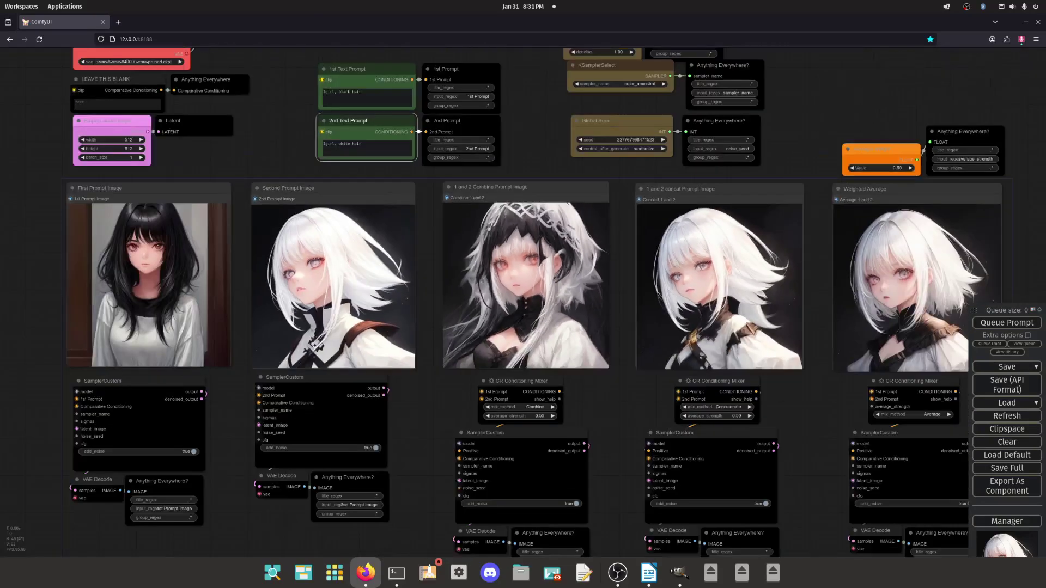
left_click(541, 297)
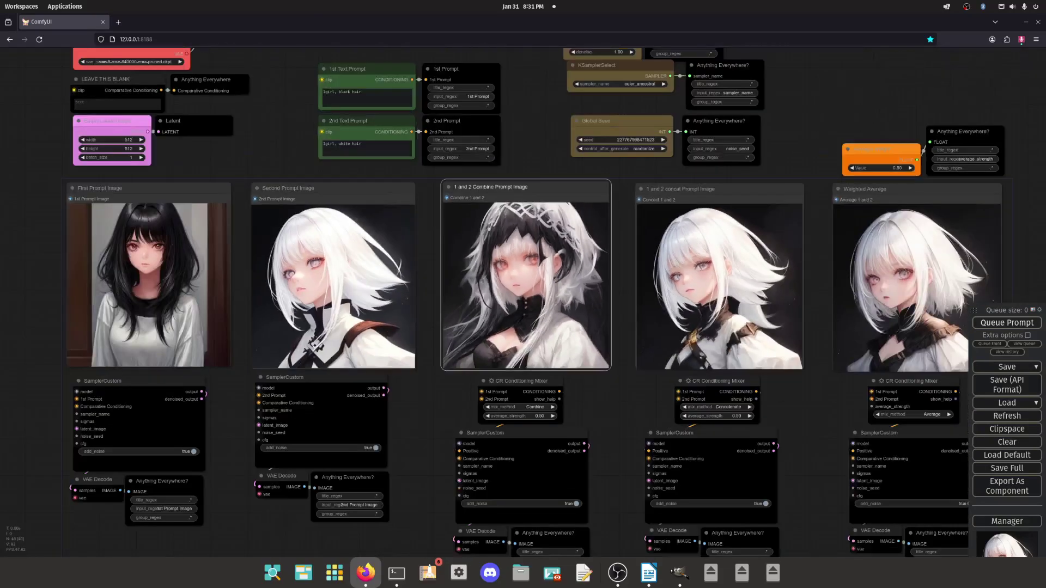
Queue another generation with the same two prompts and select the Combine image node to examine its result.
left_click(1006, 323)
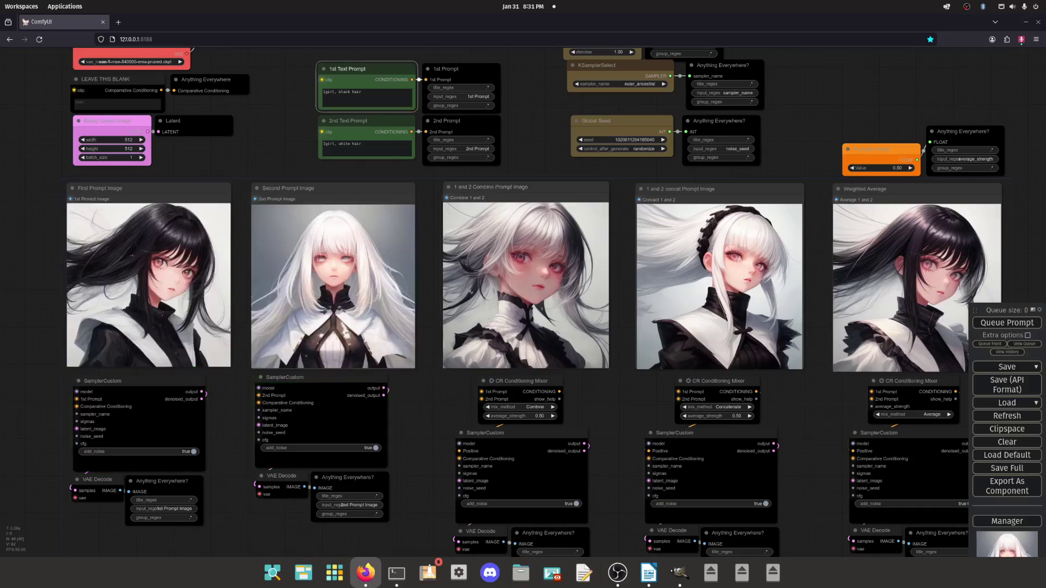
left_click(364, 122)
left_click(526, 262)
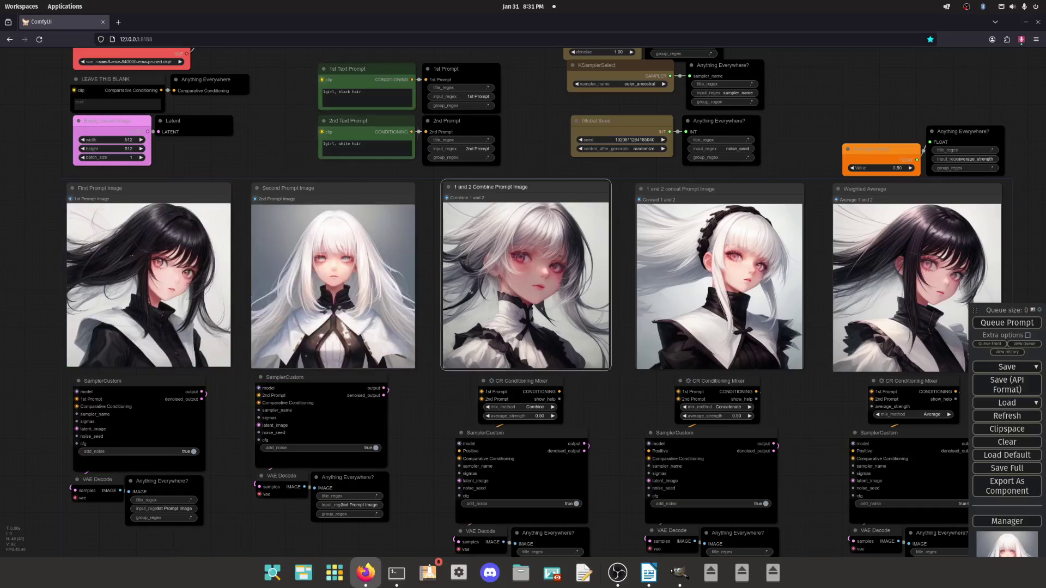
Check the 1st and 2nd Text Prompts by selecting each node, and examine the Combine image closely against them.
left_click_drag(288, 87, 326, 151)
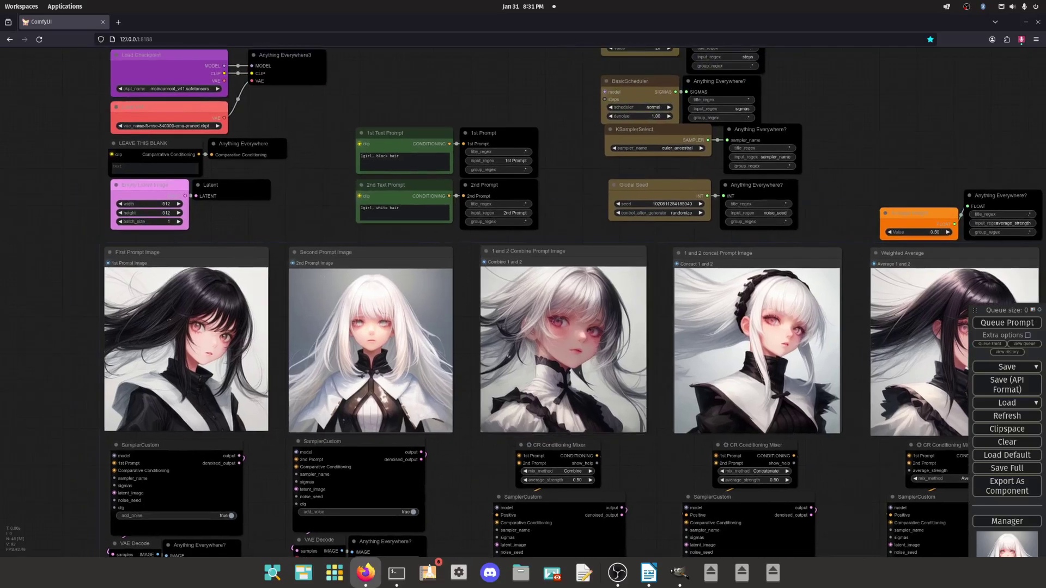
scroll(326, 151, "up", 9)
left_click(466, 109)
left_click(467, 231)
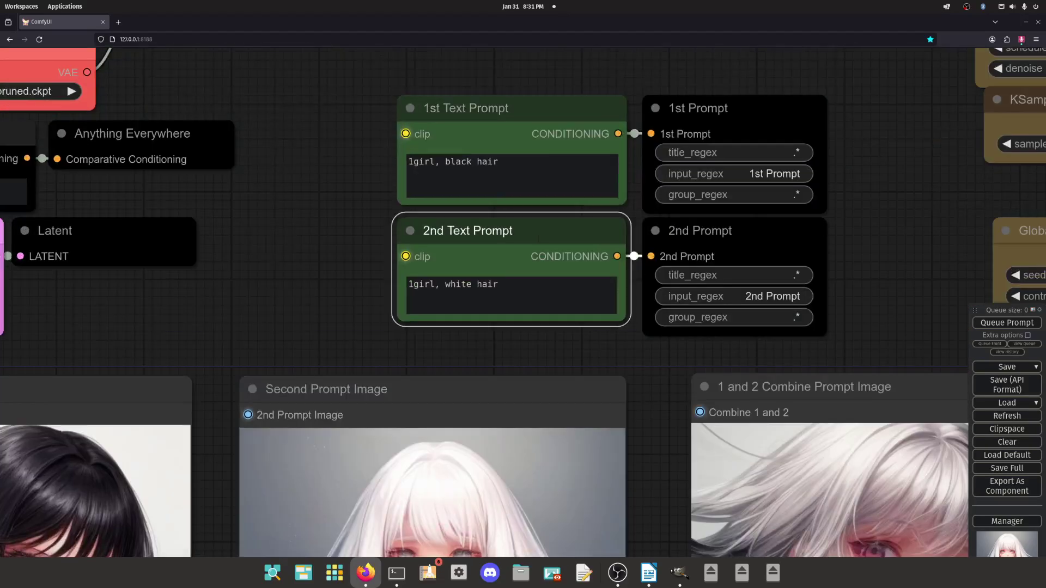
scroll(271, 224, "down", 8)
left_click_drag(271, 224, 256, 130)
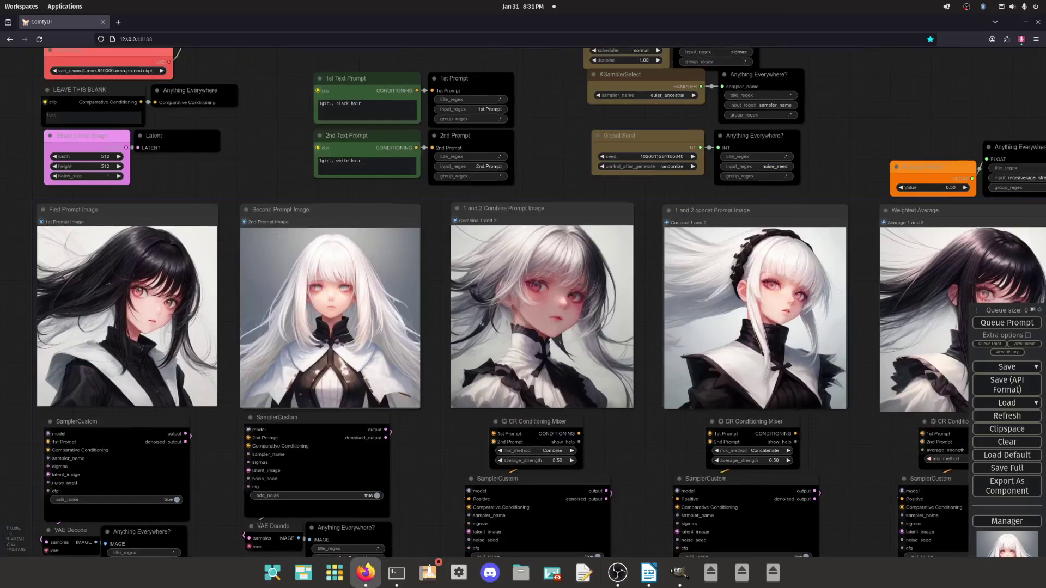
scroll(538, 327, "up", 8)
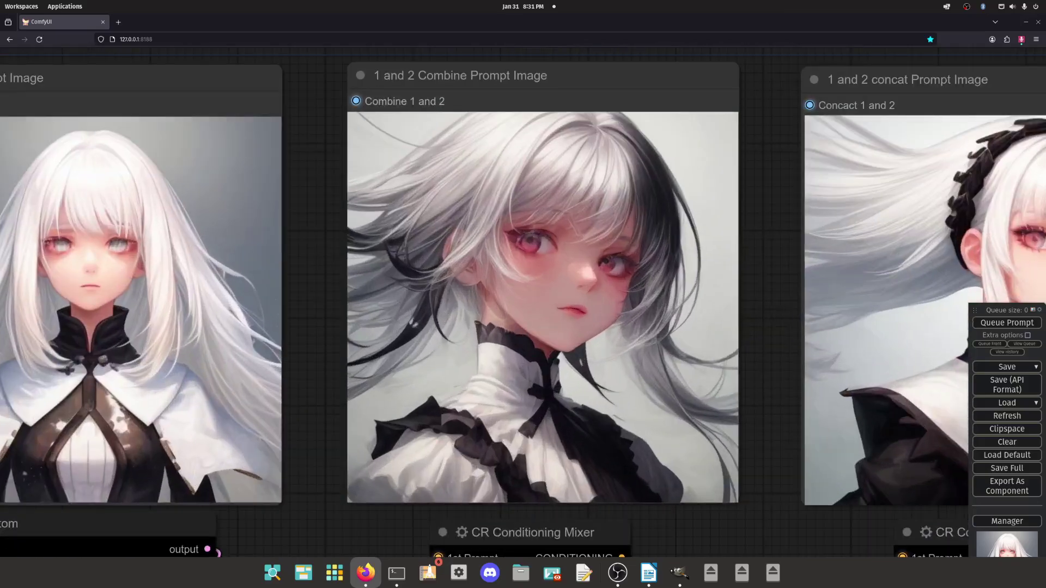
scroll(426, 554, "down", 9)
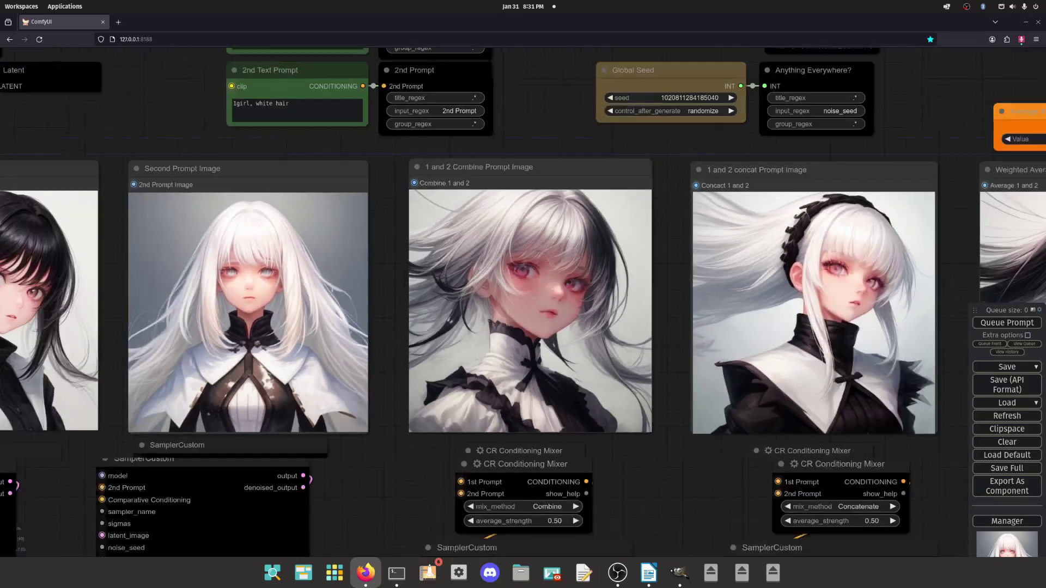
Trace how the Combine image derives from its sources, selecting both text prompts, the First and Second Prompt Images, and the Combine node.
scroll(426, 555, "up", 3)
left_click_drag(338, 175, 391, 254)
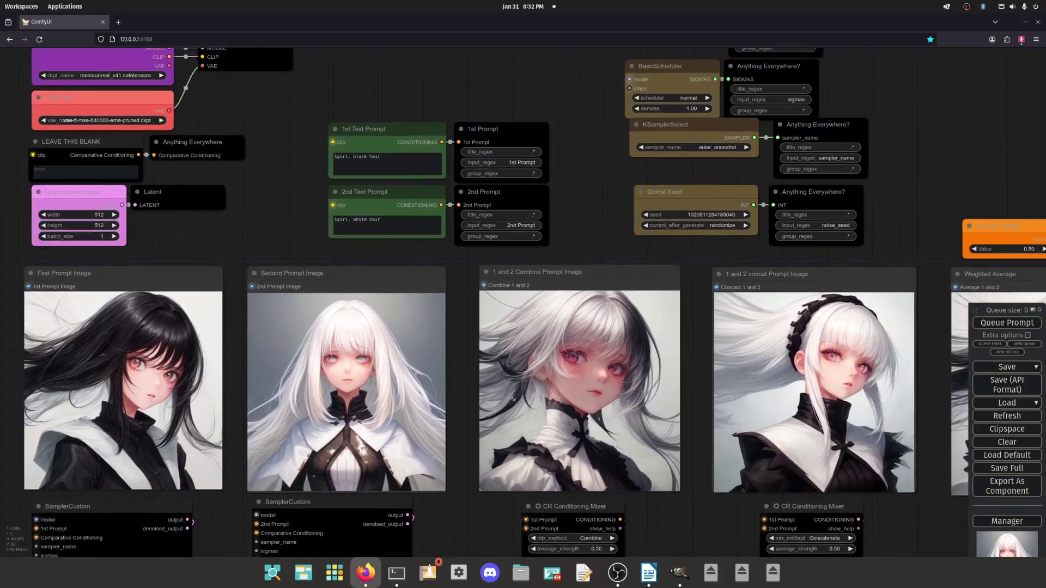
left_click(381, 130)
left_click(381, 192)
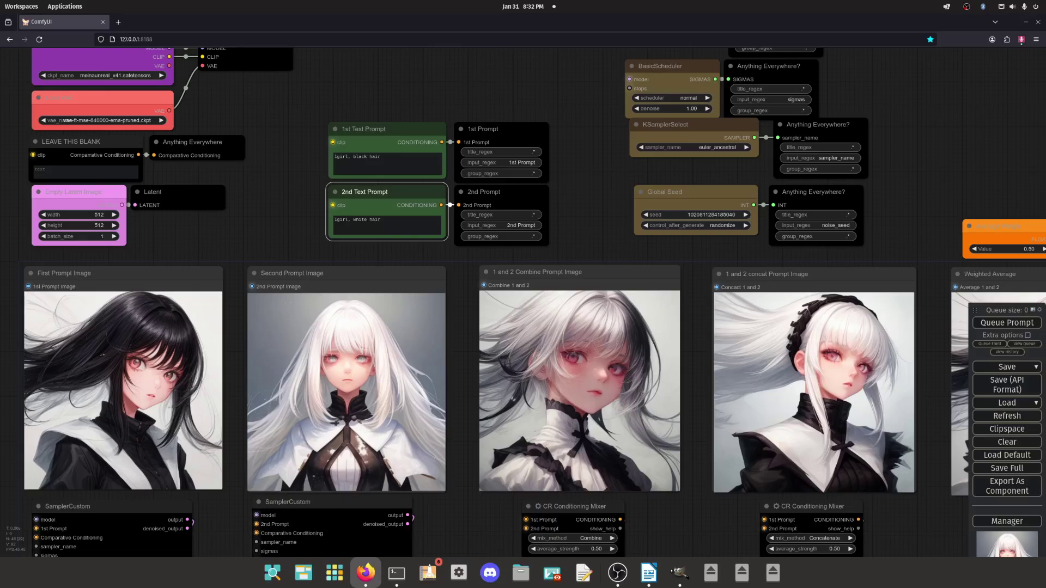
left_click(123, 273)
left_click(347, 273)
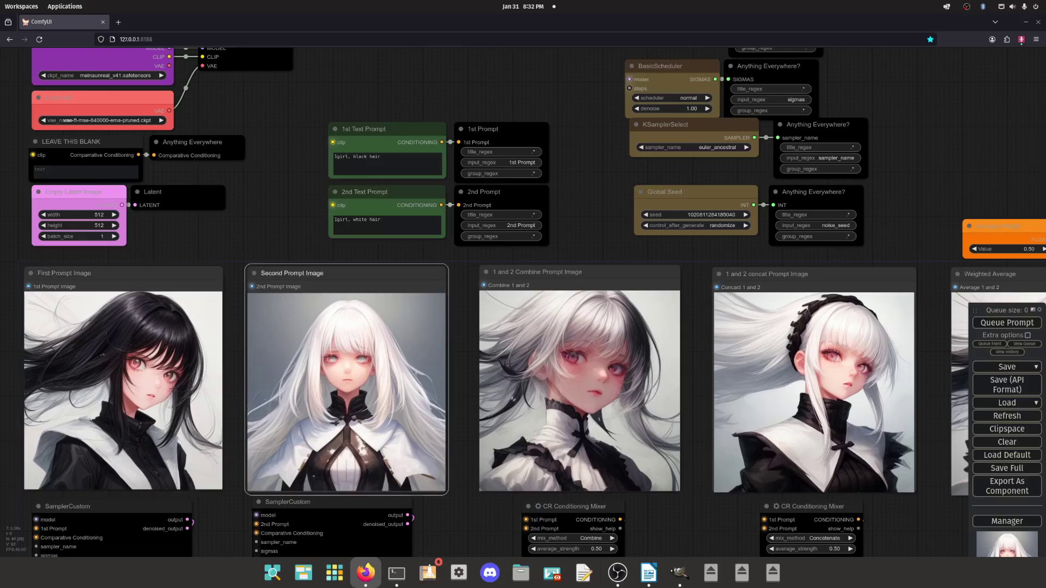
left_click(580, 272)
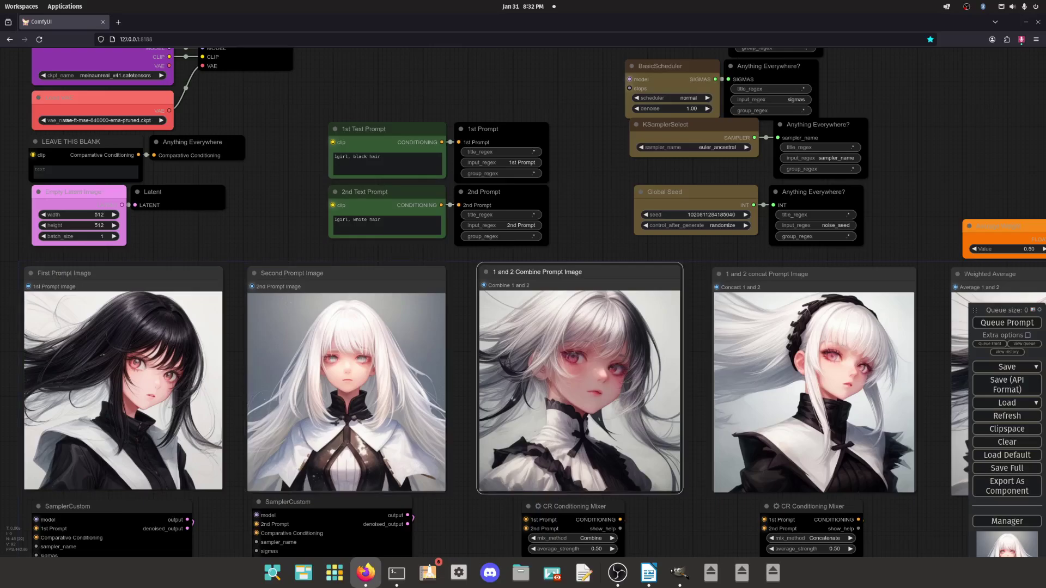
Replace the 1st Text Prompt with "City, skylines, fisheye POV, night sky" and queue the workflow.
triple_click(377, 157)
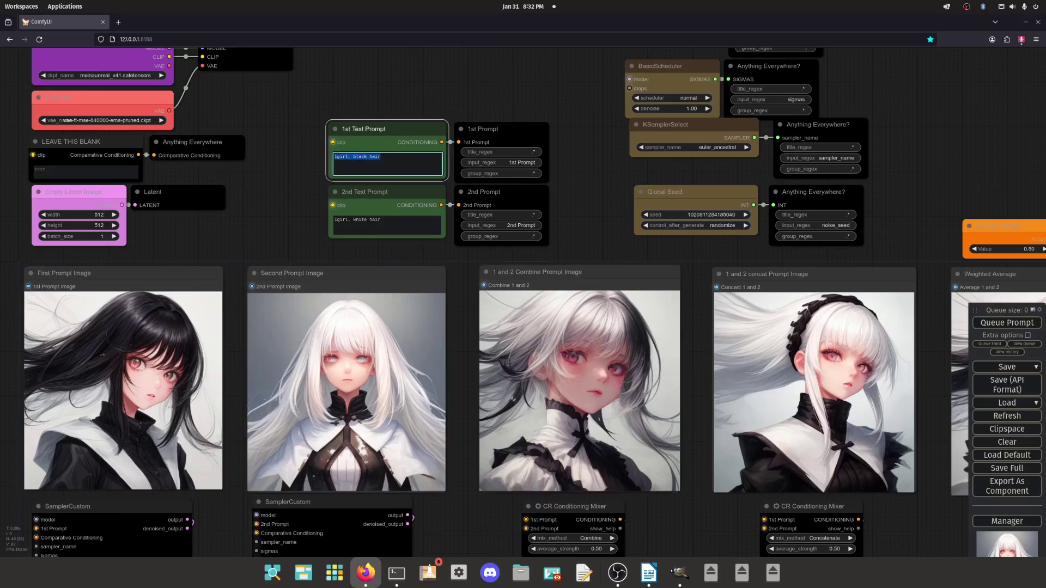
type("City, skyli")
type("nes, sif")
key("BackSpace")
key("BackSpace")
key("BackSpace")
type("fisheye POV, night sky")
key("ctrl+Return")
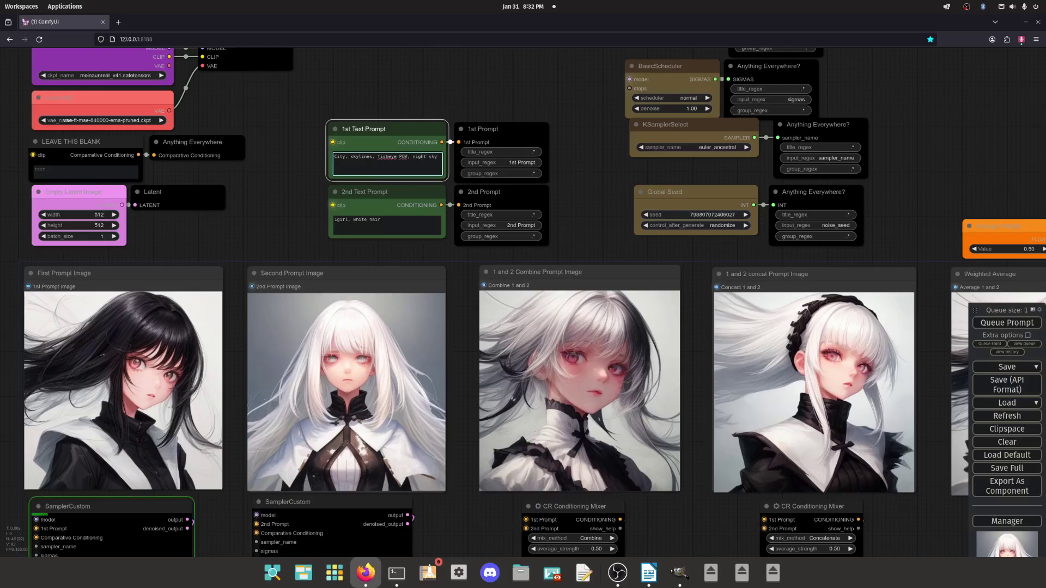
Survey all five new images, select the First Prompt Image node and examine its city scene closely.
left_click_drag(577, 381, 566, 333)
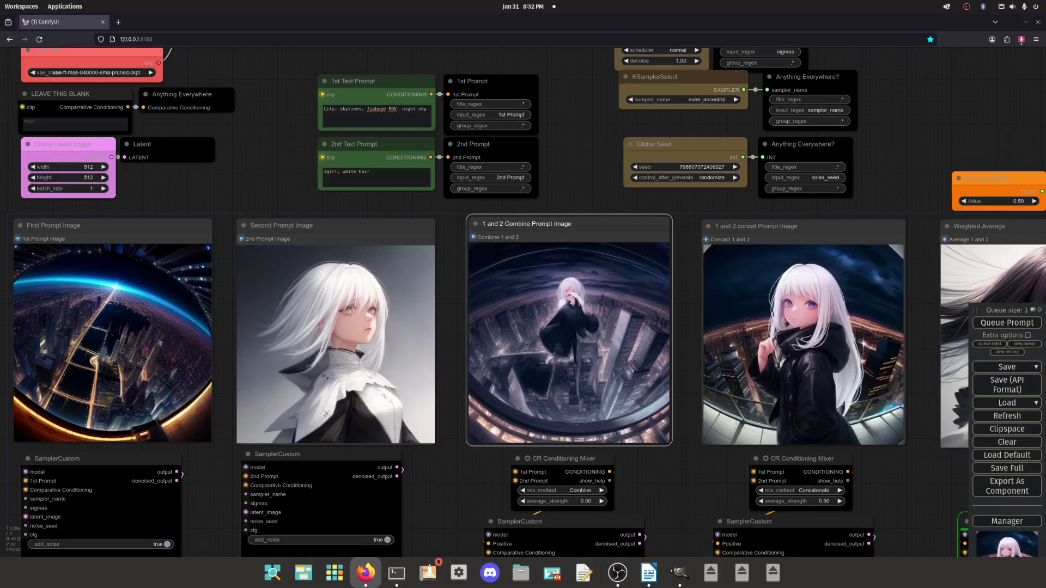
scroll(452, 301, "down", 4)
left_click_drag(452, 301, 399, 266)
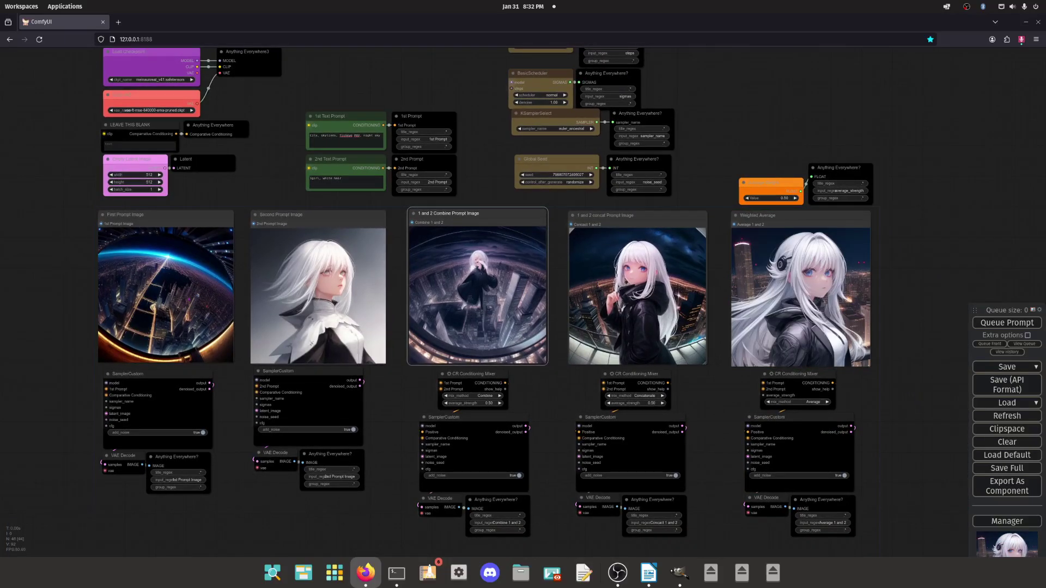
left_click_drag(399, 266, 440, 294)
scroll(104, 358, "up", 8)
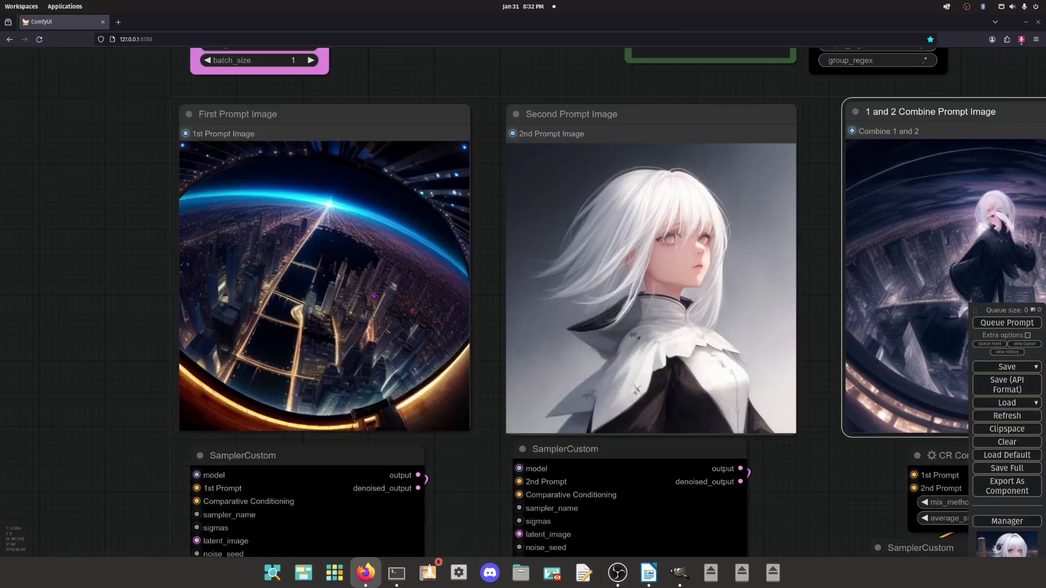
scroll(304, 259, "up", 3)
left_click(273, 266)
scroll(190, 285, "down", 5)
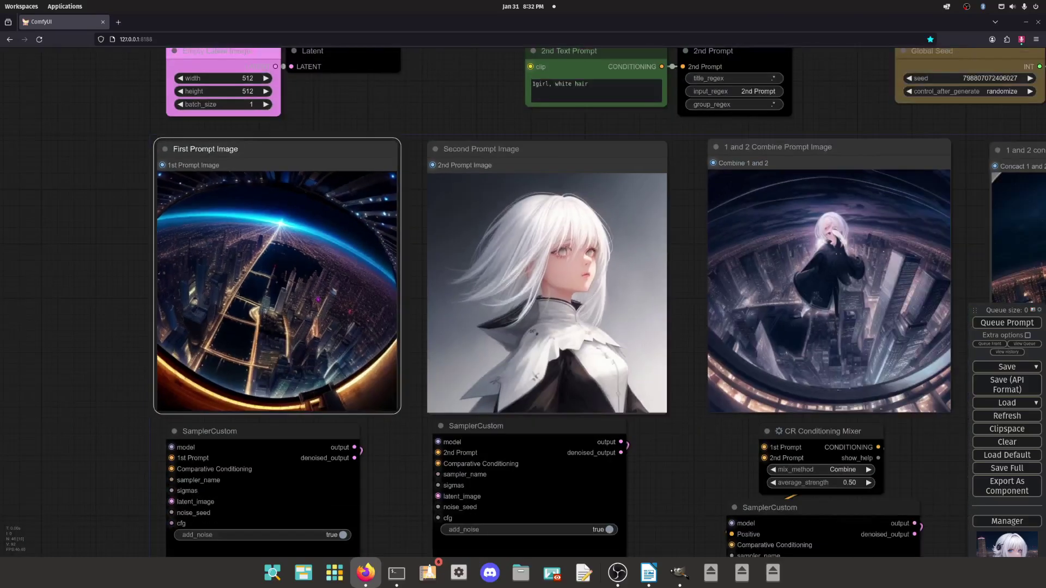
Select the Second Prompt Image and the Combine image in turn, and examine how the two prompts are merged.
left_click(529, 289)
scroll(502, 290, "up", 9)
scroll(479, 283, "down", 9)
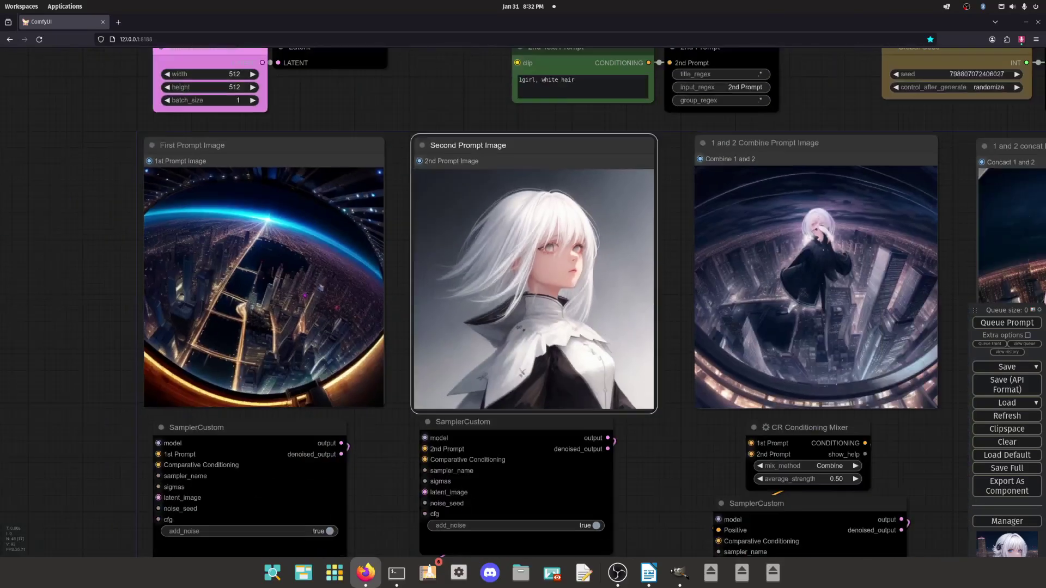
left_click(806, 287)
scroll(922, 255, "up", 5)
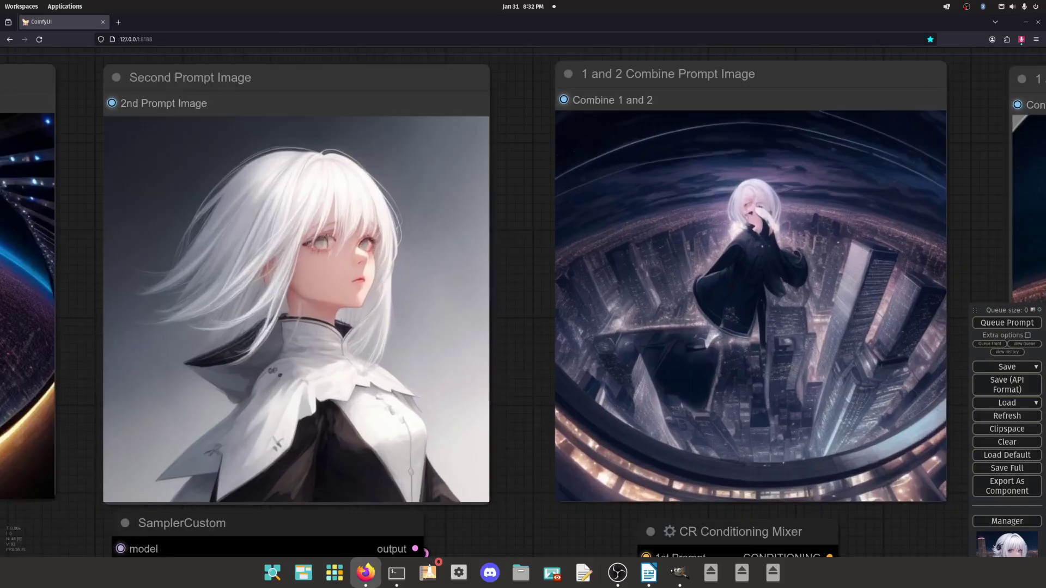
scroll(544, 322, "down", 12)
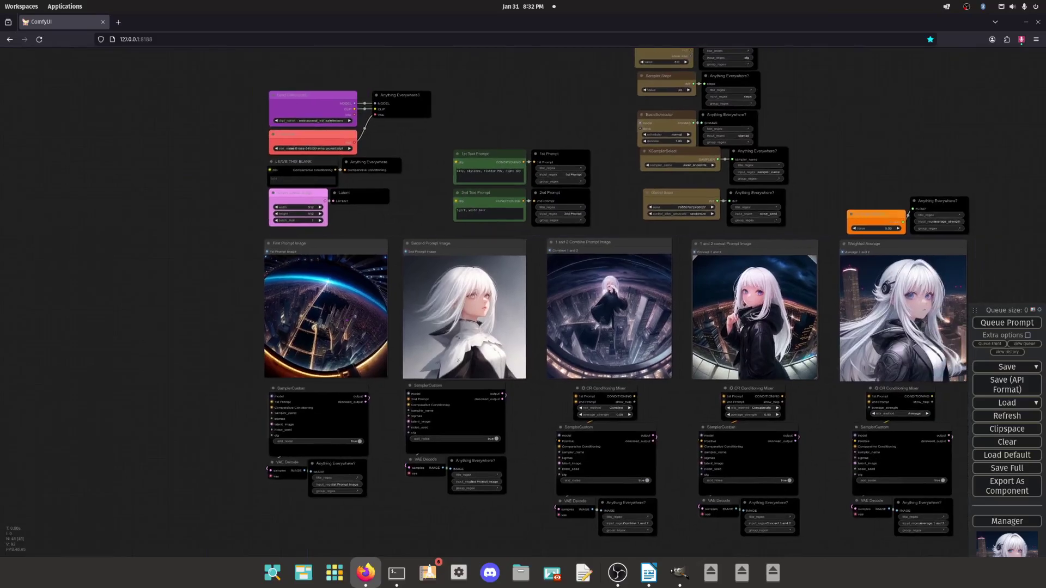
Select both text prompt nodes and the concat image node, and compare the concat image with the Combine image.
left_click(490, 156)
left_click(490, 194)
left_click(771, 332)
scroll(771, 332, "up", 10)
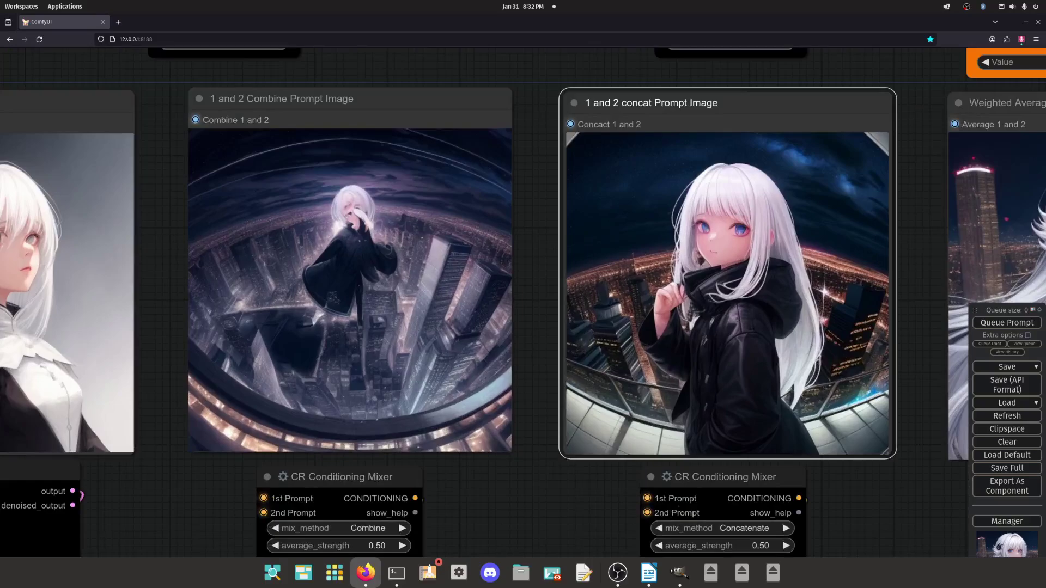
scroll(606, 293, "down", 10)
Select the average_strength node and the Weighted Average image node, and compare that image with the concat result.
left_click_drag(871, 268, 839, 267)
scroll(838, 267, "up", 7)
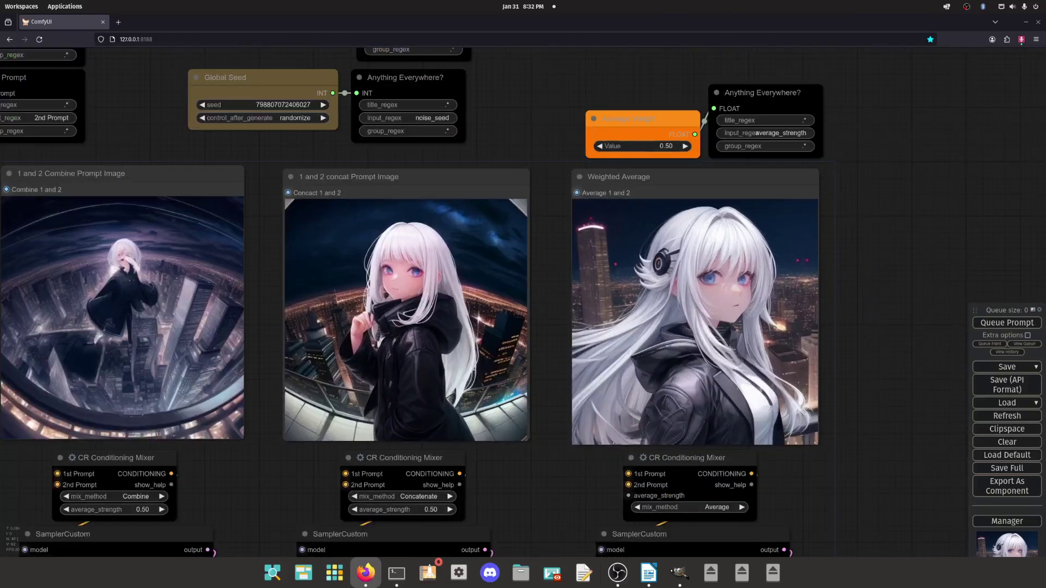
left_click(763, 93)
left_click(708, 177)
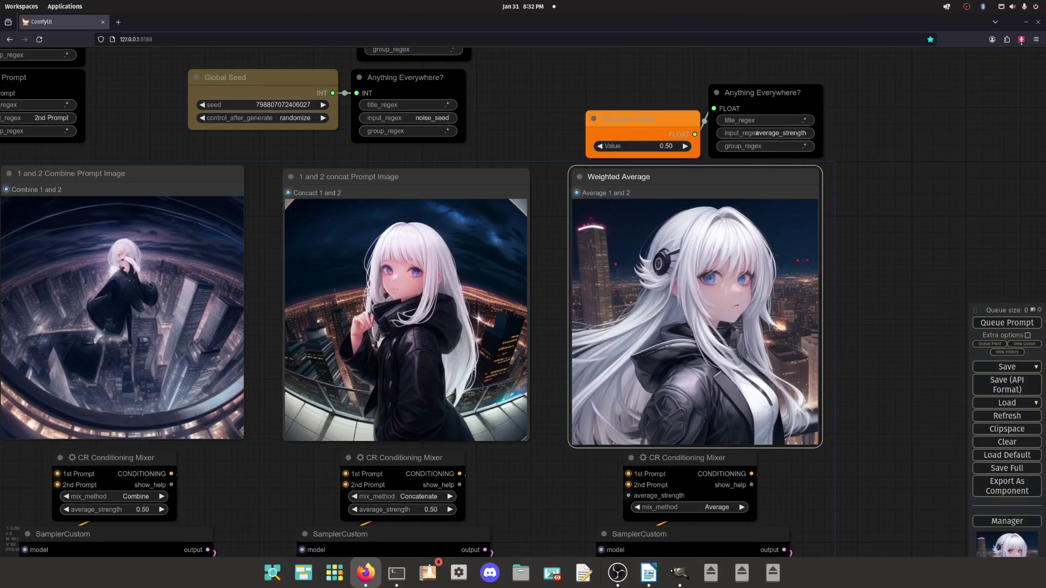
scroll(713, 299, "down", 2)
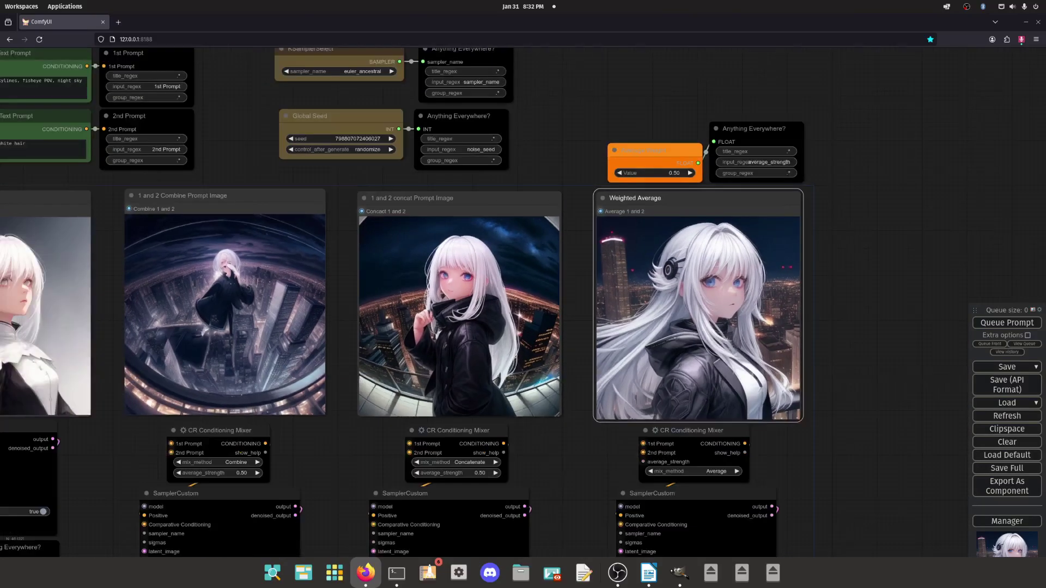
scroll(801, 288, "up", 2)
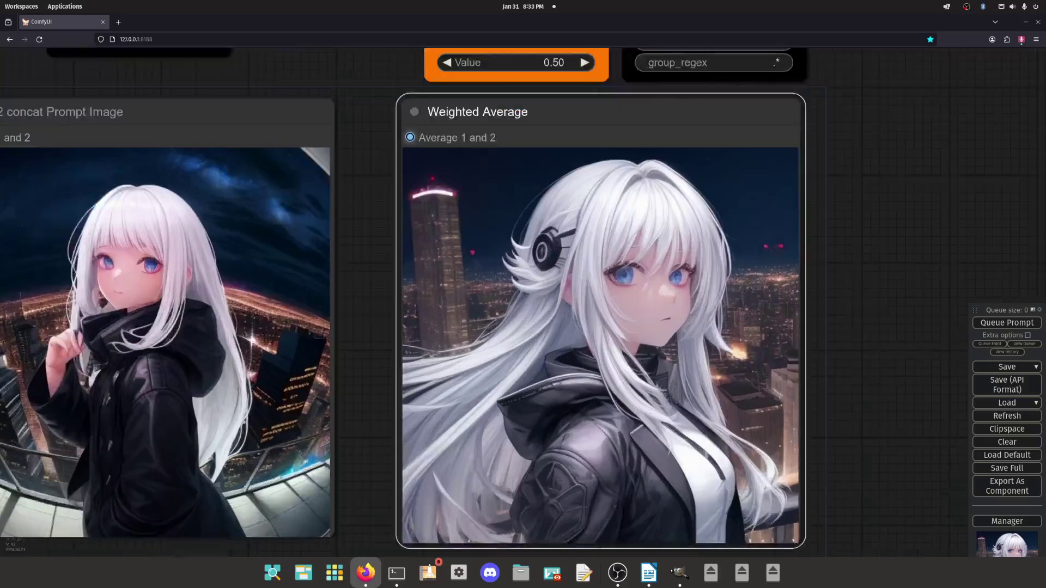
scroll(534, 234, "down", 5)
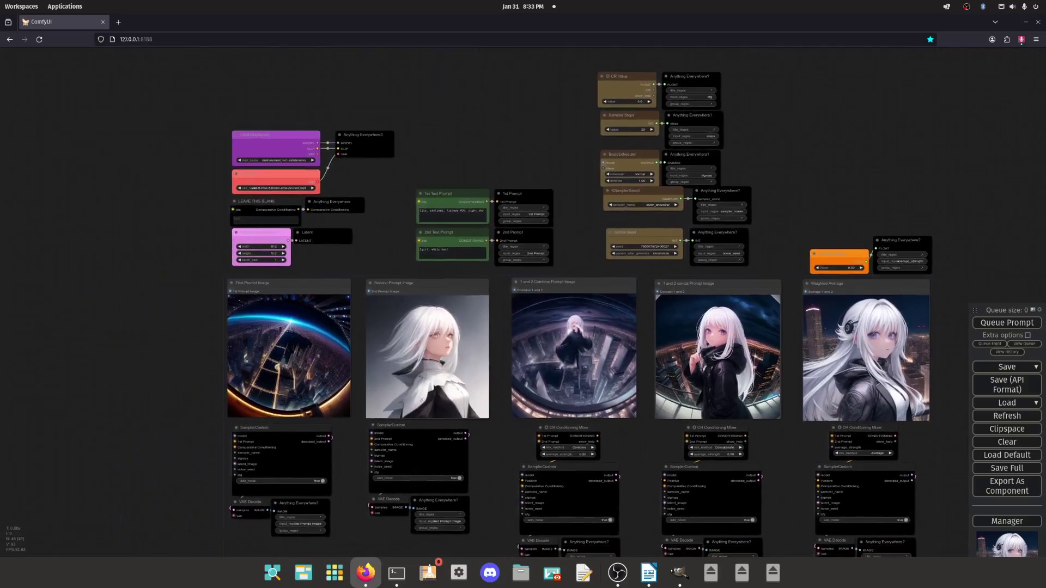
Replace the 1st Text Prompt with "1girl, cowgirl outfit, western boots".
scroll(378, 197, "up", 8)
left_click_drag(604, 228, 467, 227)
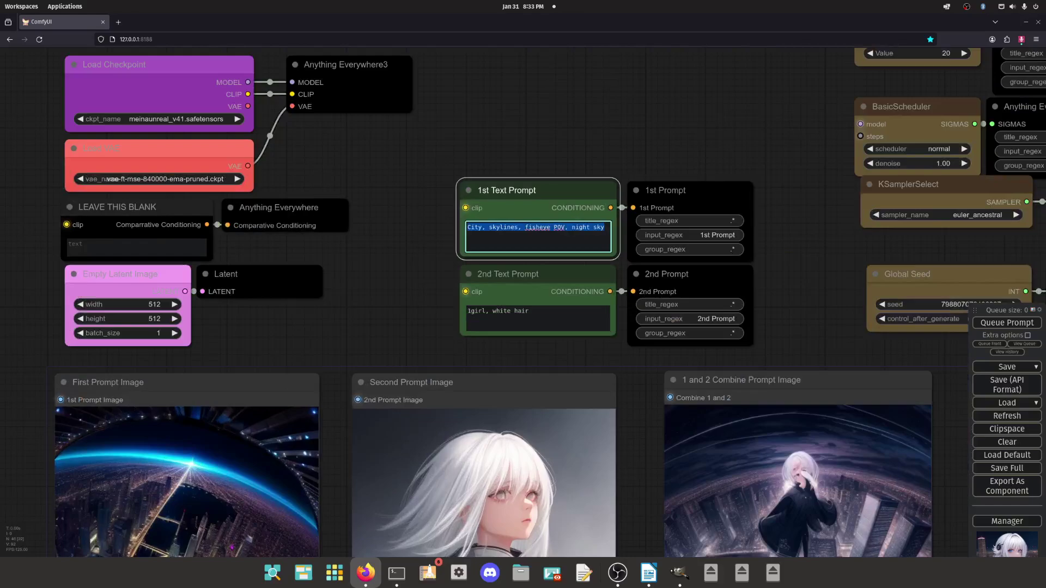
type("1girl, cowgir")
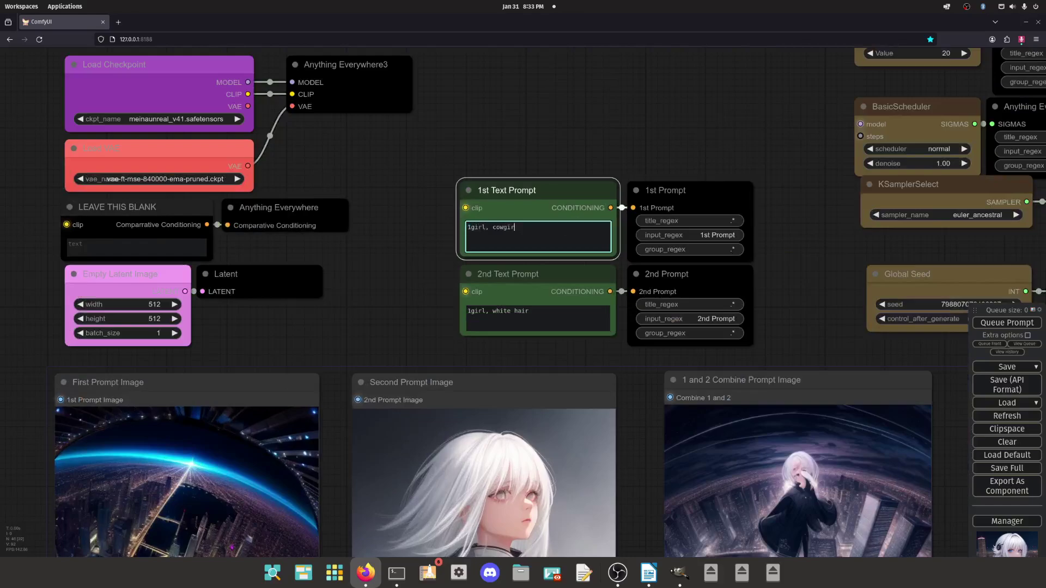
type("l outfit, western boots")
Change the 2nd Text Prompt to "1girl, teacher, professional business attire" and queue the workflow.
left_click_drag(530, 311, 493, 312)
type("teacher, ")
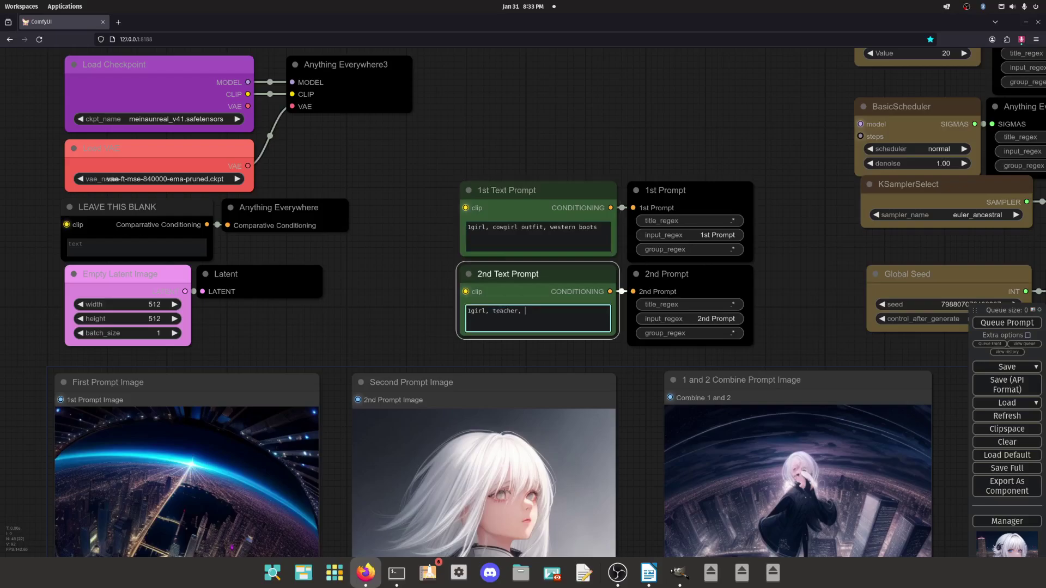
type("professional business attire")
key("ctrl+Return")
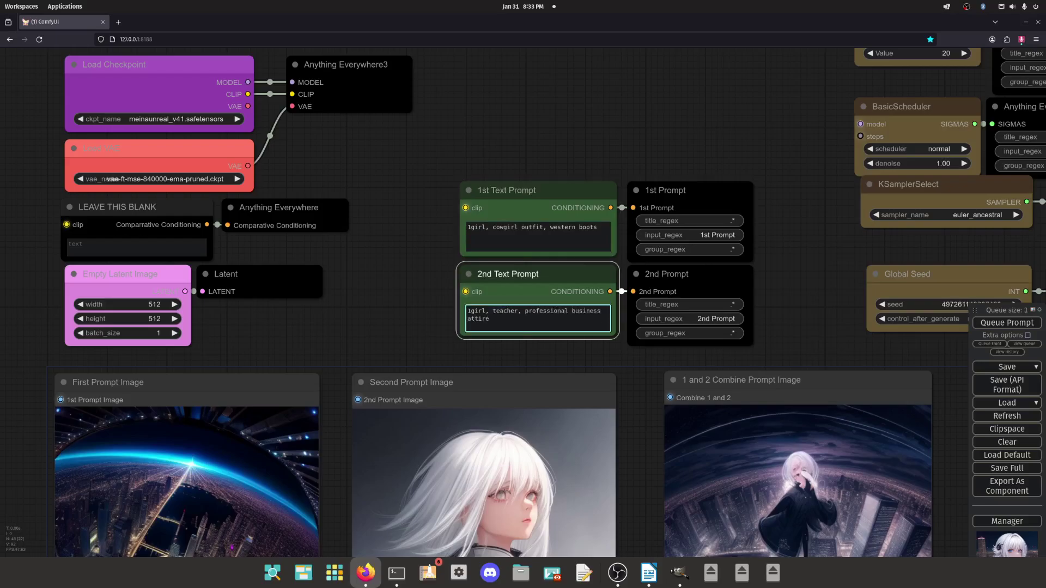
Examine the cowgirl and teacher generation results, selecting the Combine image node for a close look and then surveying all five images.
scroll(368, 179, "down", 7)
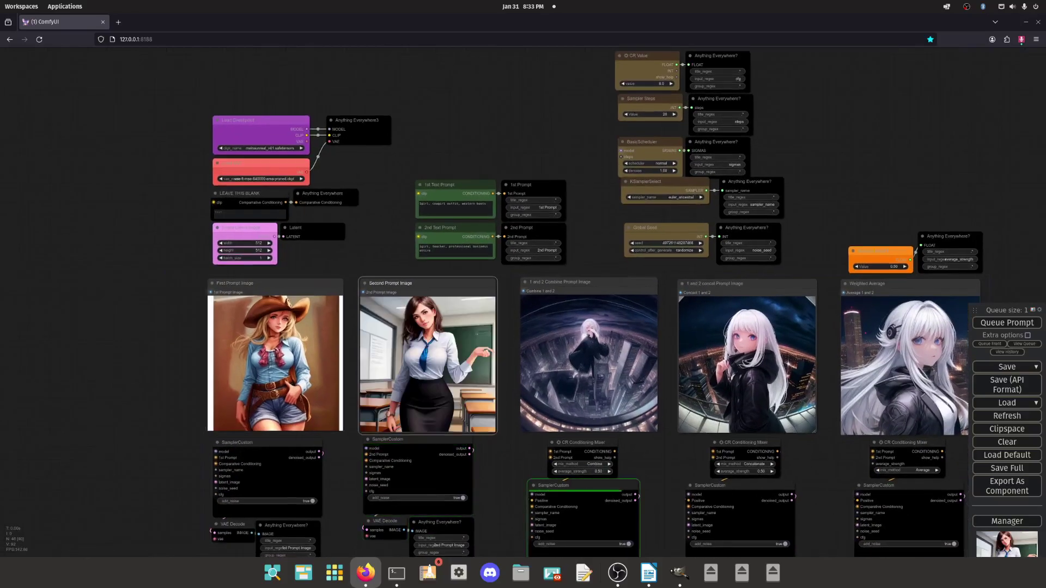
left_click_drag(668, 347, 610, 343)
scroll(541, 342, "up", 8)
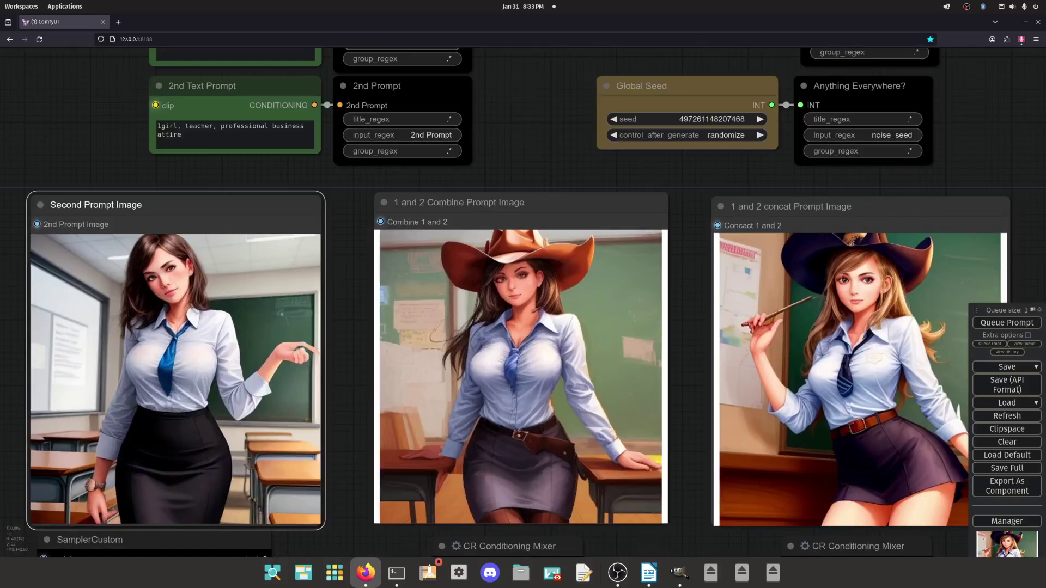
scroll(523, 341, "down", 5)
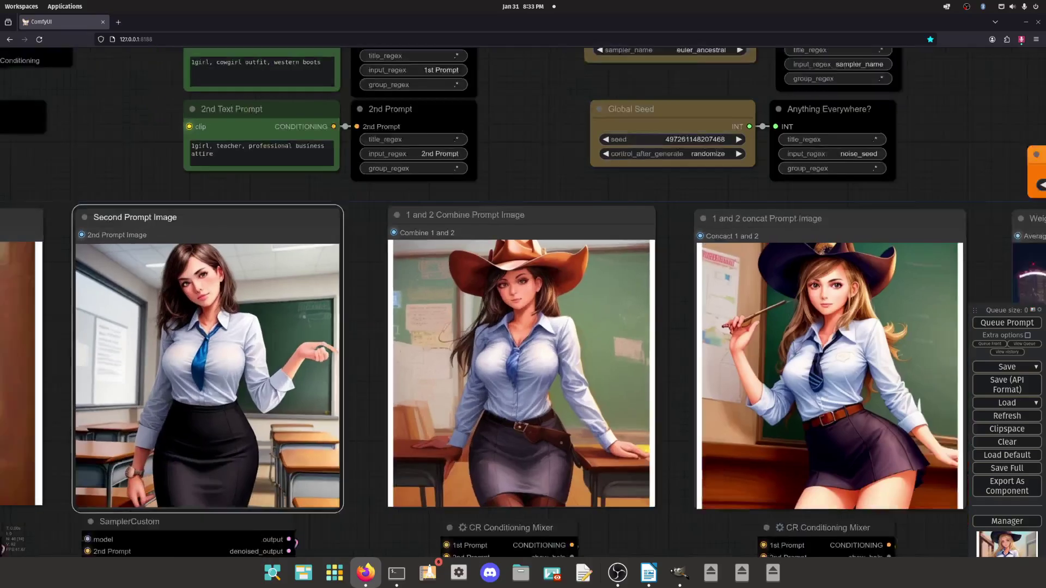
left_click_drag(523, 341, 506, 326)
scroll(501, 343, "up", 5)
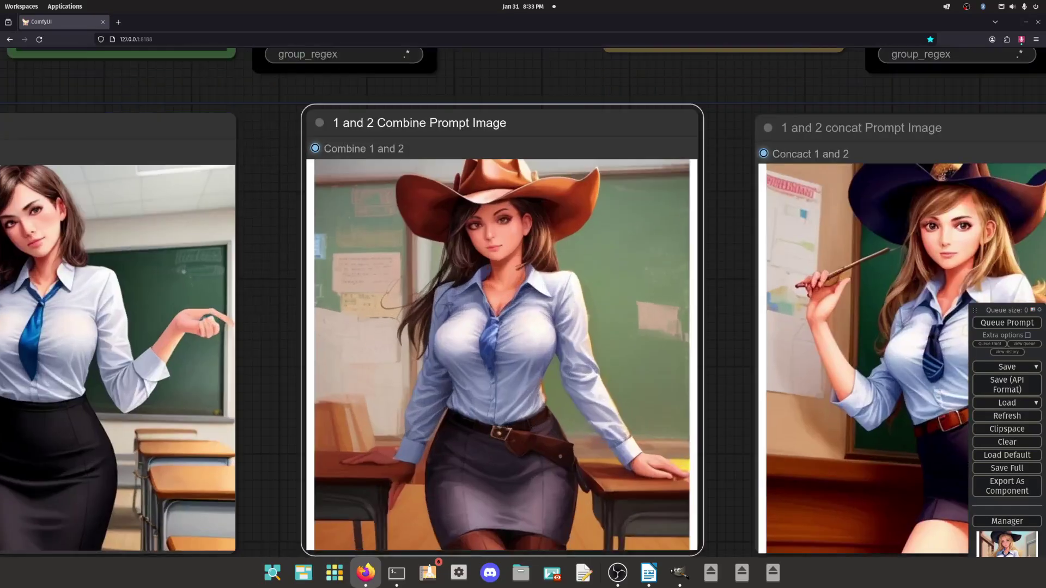
scroll(385, 303, "down", 13)
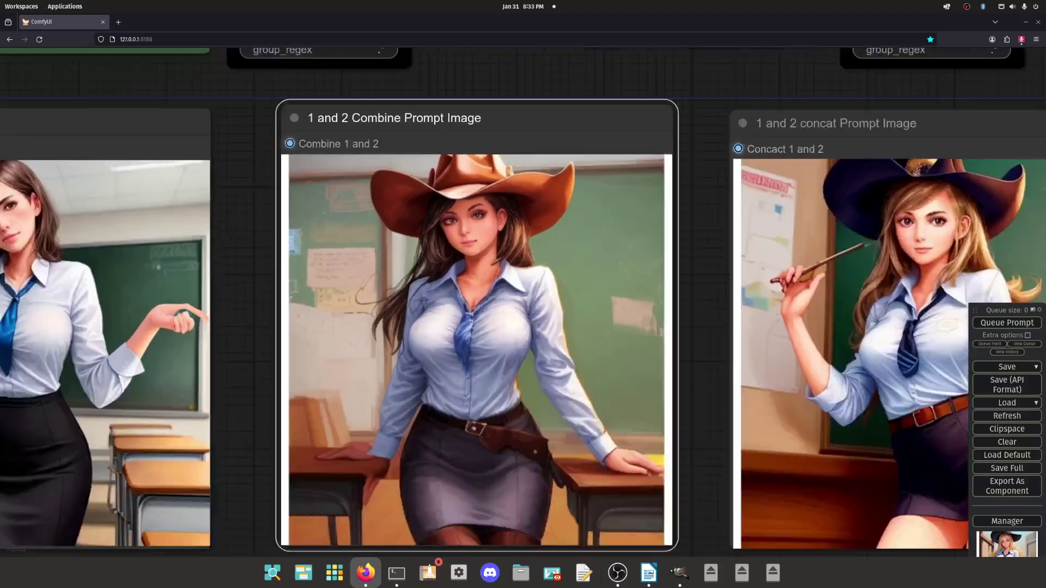
left_click_drag(332, 316, 334, 293)
scroll(683, 416, "down", 2)
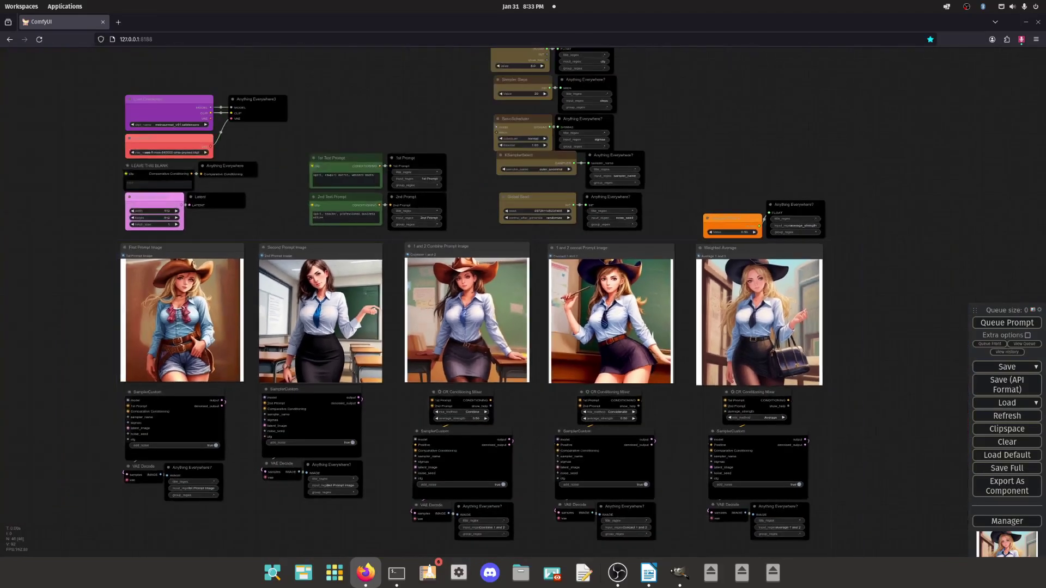